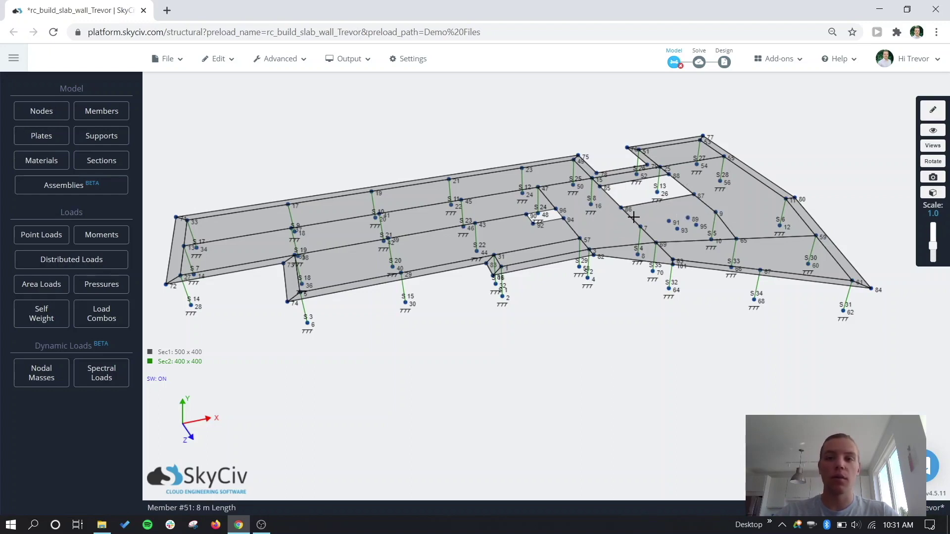
Zoom in on the slab toward plate 14, around nodes 89, 91, 93 and 95.
{"action": "scroll", "coordinate": [693, 232], "scroll_direction": "up", "scroll_amount": 5}
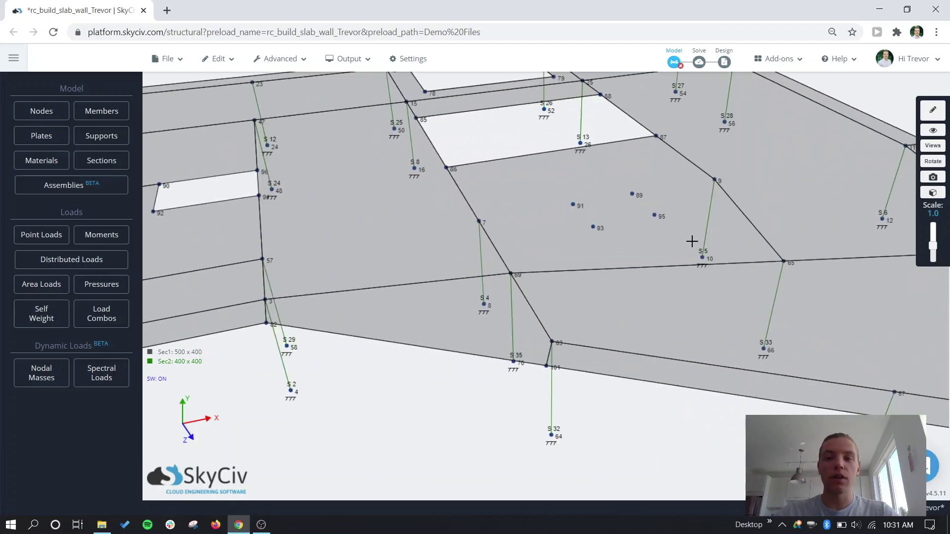
{"action": "scroll", "coordinate": [691, 241], "scroll_direction": "up", "scroll_amount": 1}
Select plate 14 and bring up its right-click actions menu.
{"action": "left_click", "coordinate": [626, 227]}
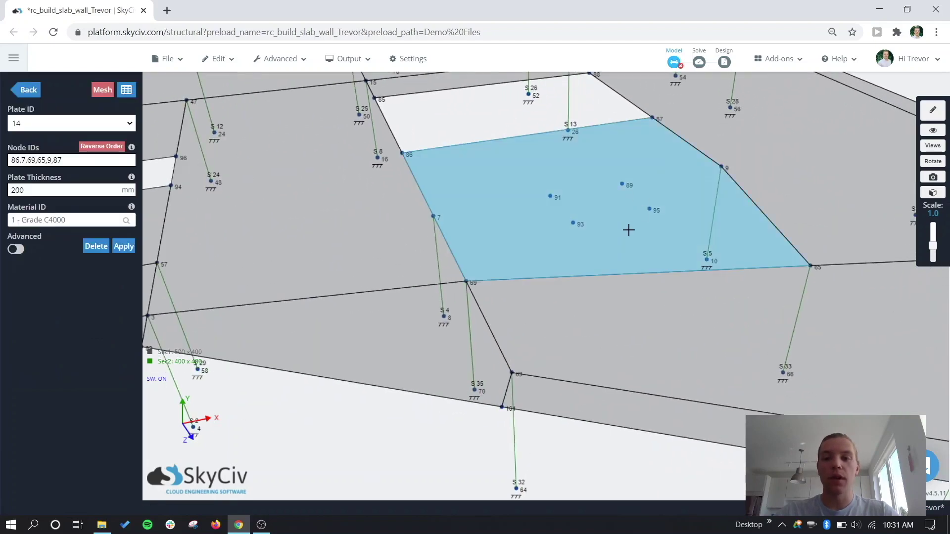
{"action": "scroll", "coordinate": [557, 204], "scroll_direction": "down", "scroll_amount": 1}
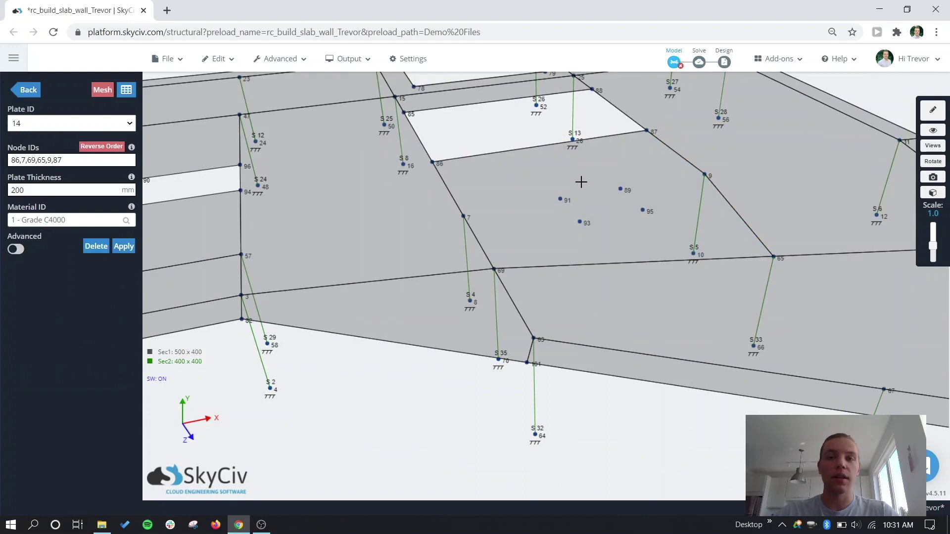
{"action": "left_click", "coordinate": [482, 150]}
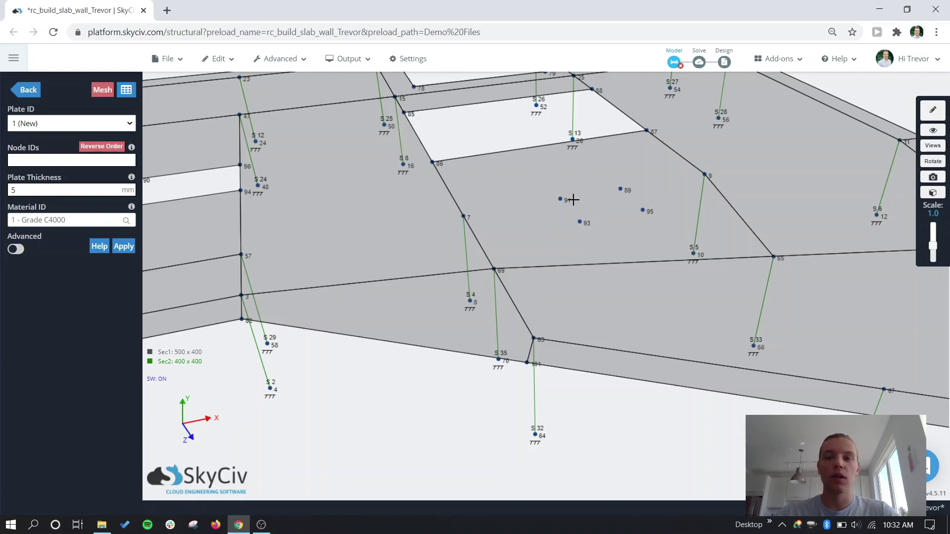
{"action": "left_click", "coordinate": [520, 181]}
{"action": "right_click", "coordinate": [515, 181]}
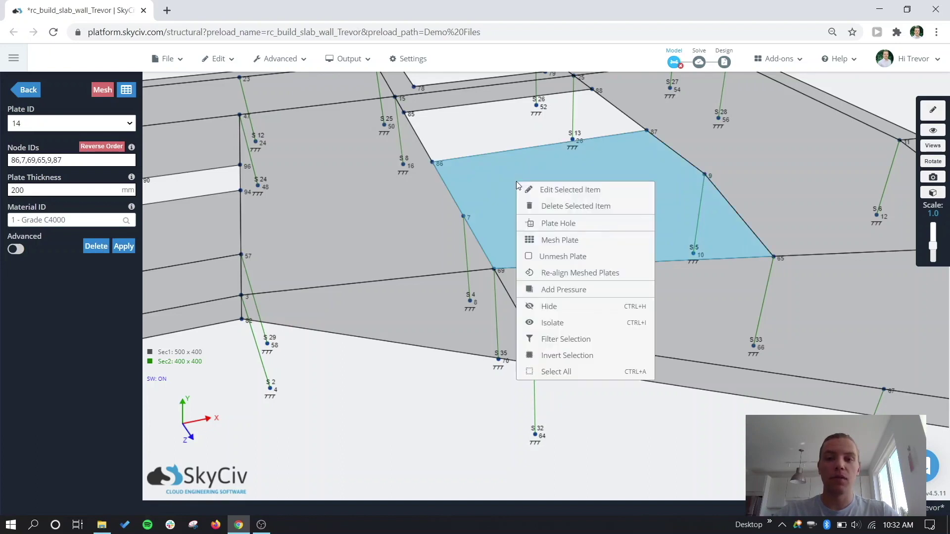
Define a Plate Hole through nodes 91, 89, 95, 93 and submit it.
{"action": "left_click", "coordinate": [564, 231]}
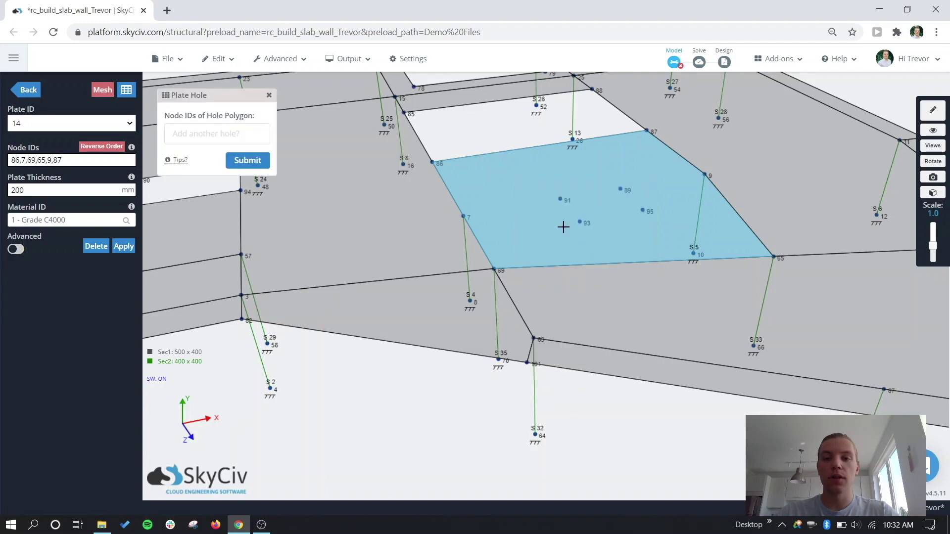
{"action": "left_click_drag", "start_coordinate": [245, 99], "coordinate": [359, 145]}
{"action": "left_click", "coordinate": [338, 176]}
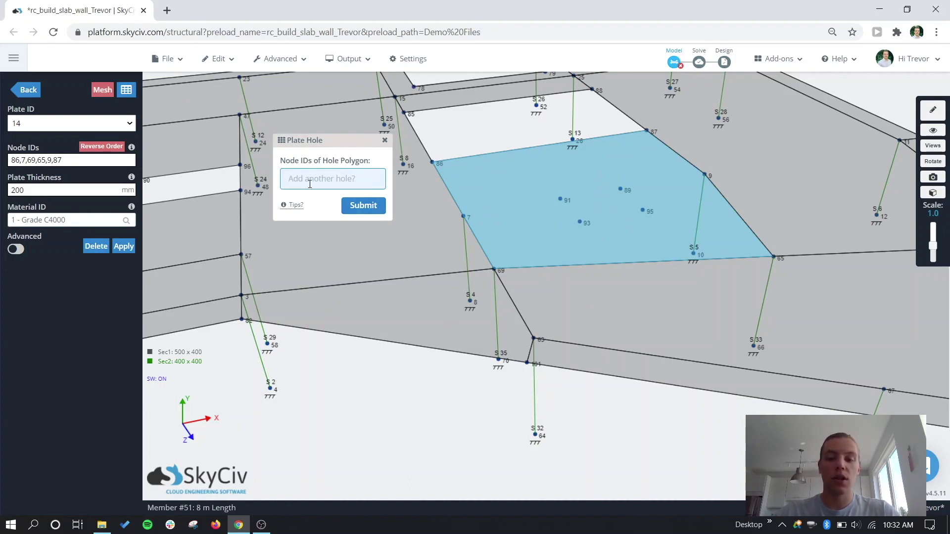
{"action": "type", "text": "91,89,95,93"}
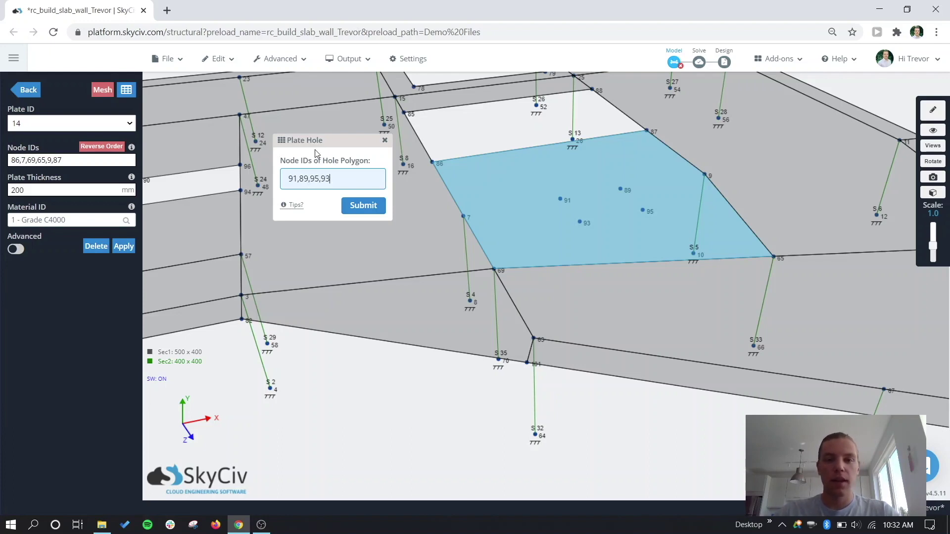
{"action": "mouse_move", "coordinate": [288, 207]}
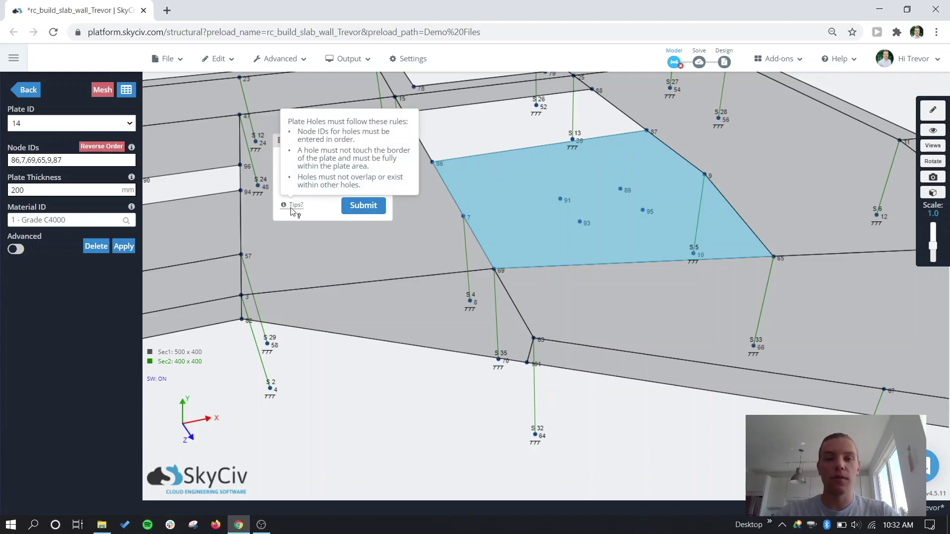
{"action": "left_click", "coordinate": [352, 209]}
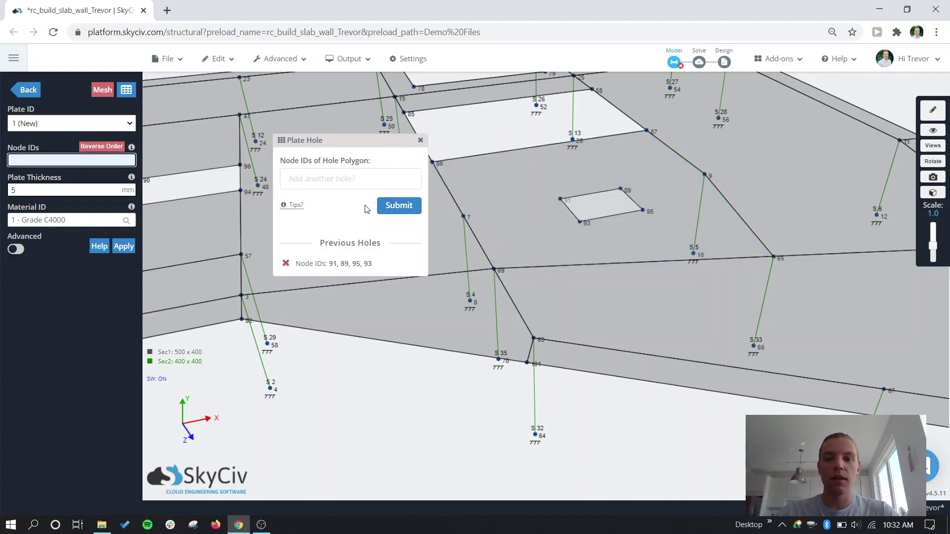
Check the listed hole, close the Plate Hole window, and return to the main menu in solid 3D view.
{"action": "left_click_drag", "start_coordinate": [367, 142], "coordinate": [331, 128]}
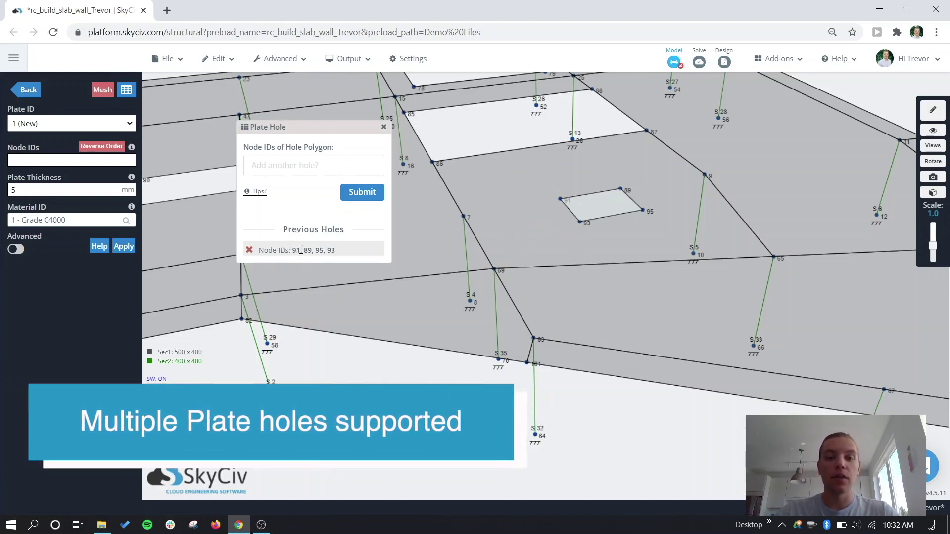
{"action": "left_click_drag", "start_coordinate": [297, 250], "coordinate": [336, 251]}
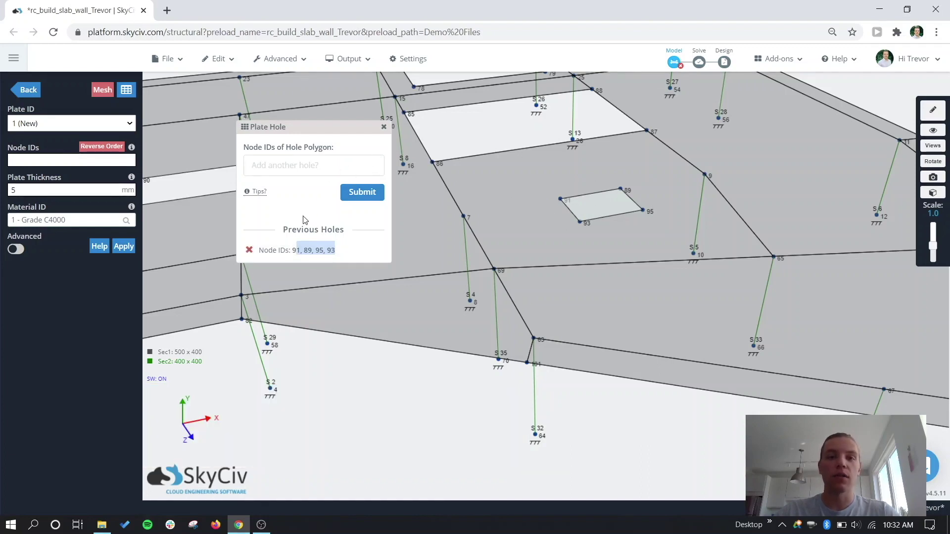
{"action": "left_click", "coordinate": [383, 126]}
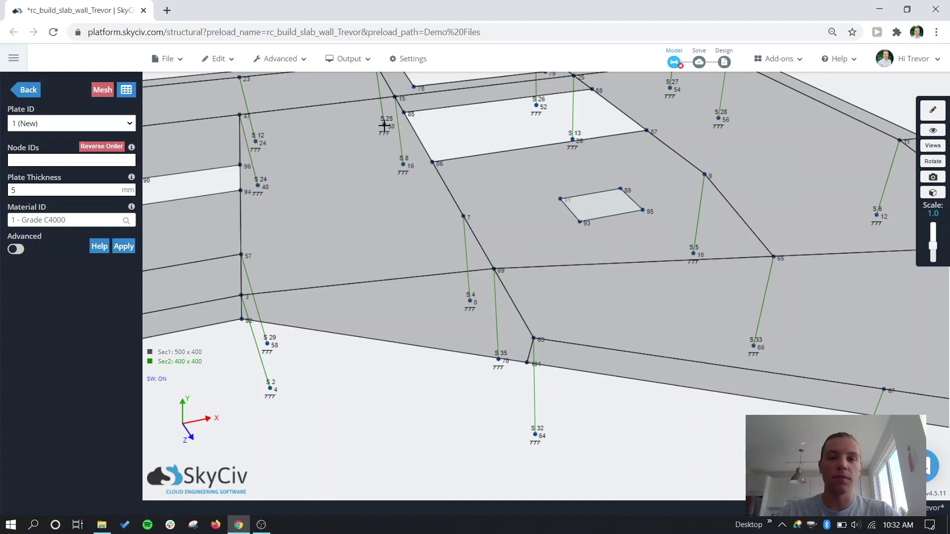
{"action": "left_click", "coordinate": [27, 89]}
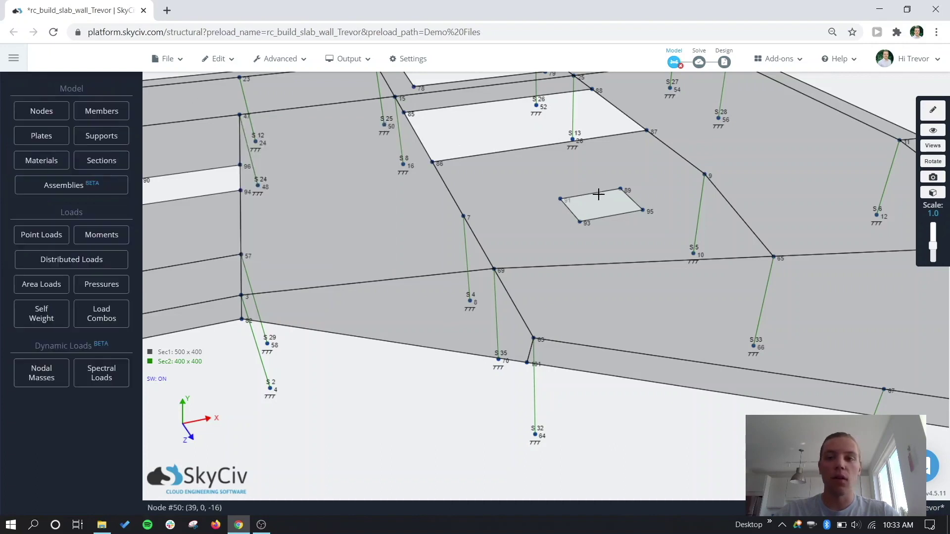
{"action": "left_click", "coordinate": [931, 194]}
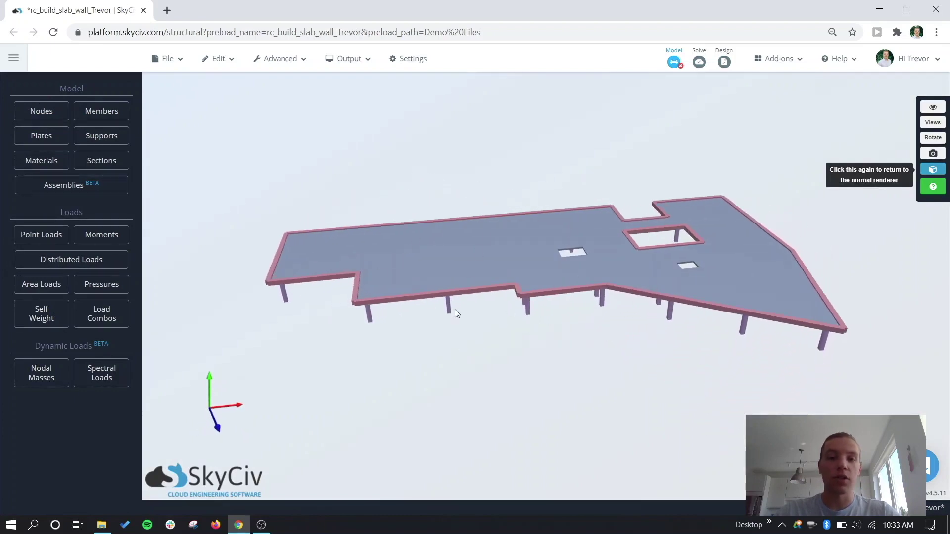
{"action": "left_click_drag", "start_coordinate": [455, 310], "coordinate": [480, 295]}
{"action": "scroll", "coordinate": [570, 272], "scroll_direction": "up", "scroll_amount": 4}
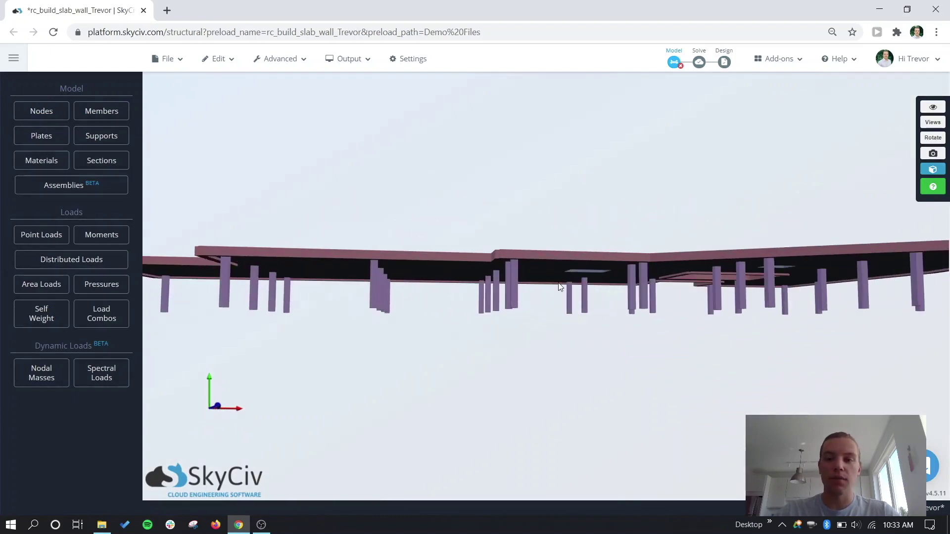
{"action": "left_click_drag", "start_coordinate": [560, 287], "coordinate": [513, 313]}
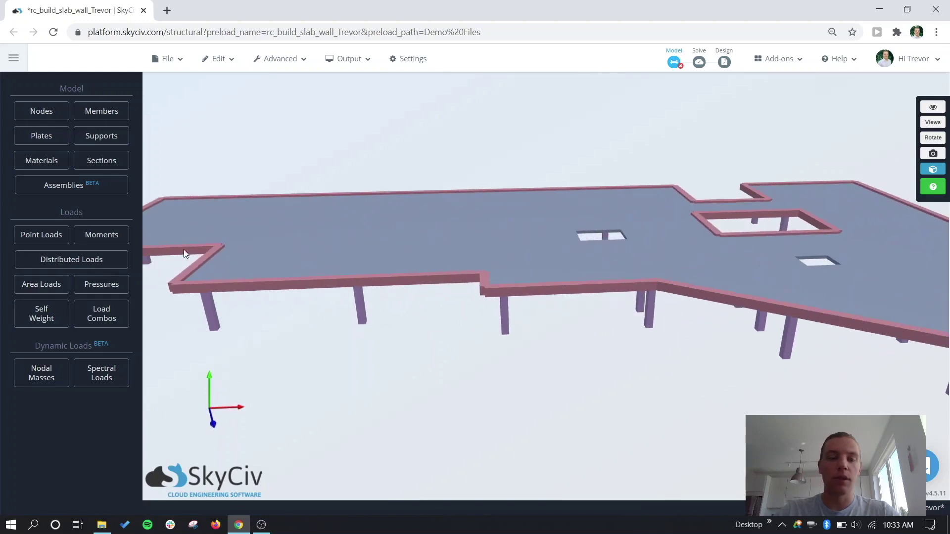
{"action": "left_click_drag", "start_coordinate": [185, 254], "coordinate": [247, 256]}
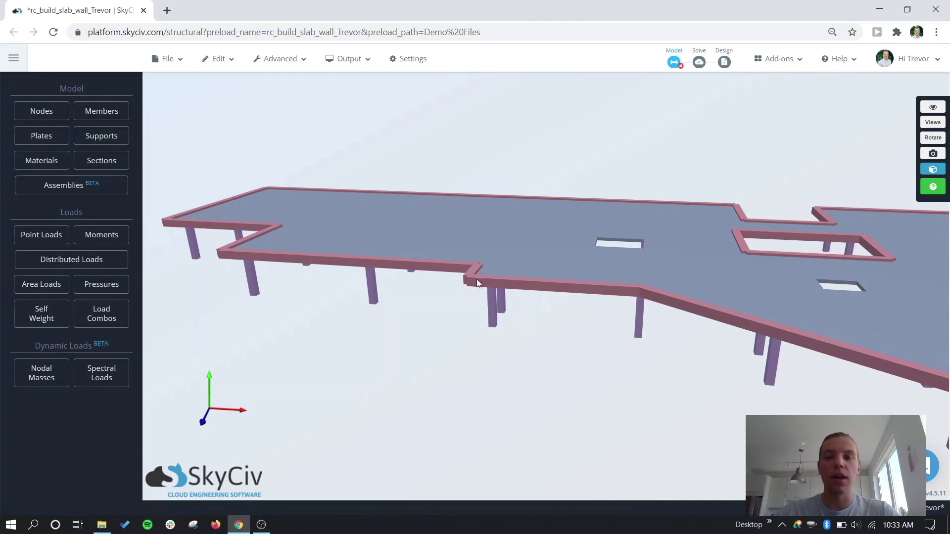
{"action": "left_click_drag", "start_coordinate": [477, 279], "coordinate": [757, 334]}
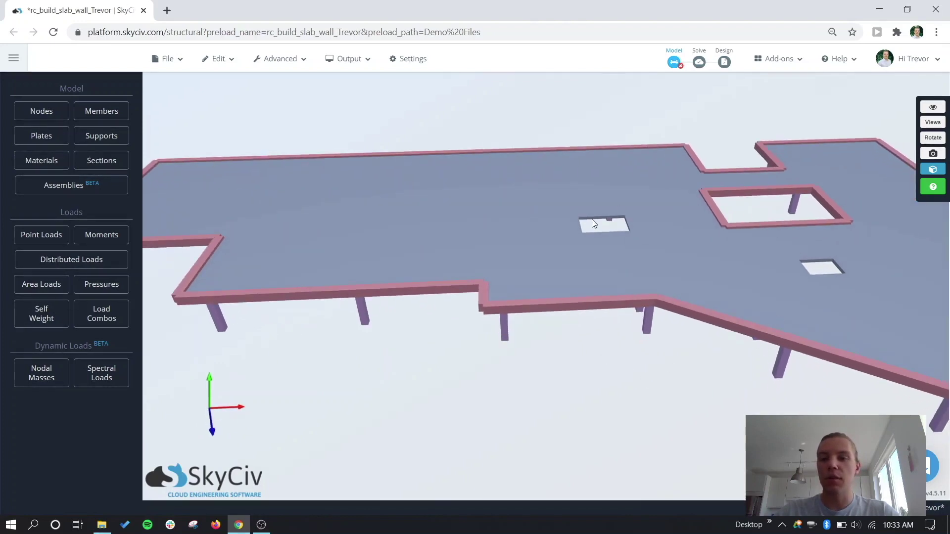
{"action": "scroll", "coordinate": [833, 270], "scroll_direction": "up", "scroll_amount": 10}
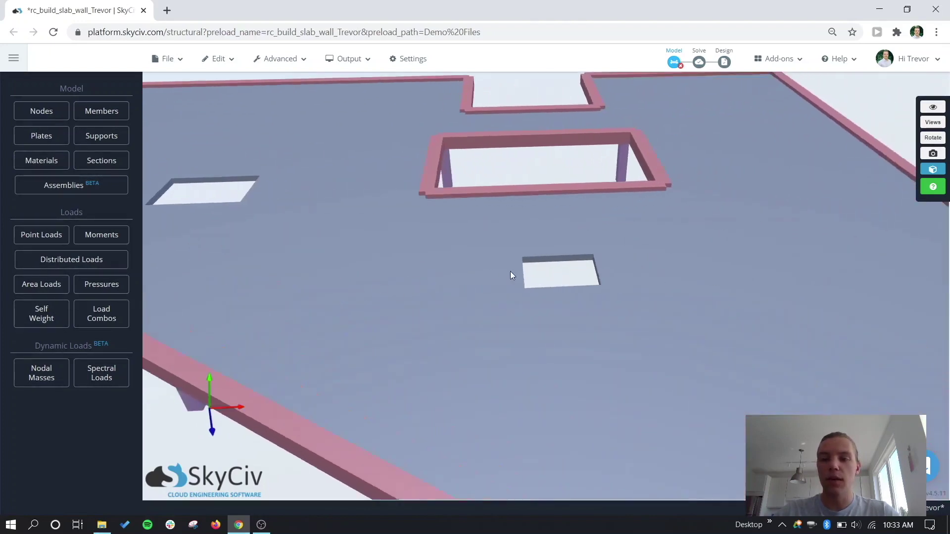
{"action": "left_click_drag", "start_coordinate": [516, 284], "coordinate": [555, 316]}
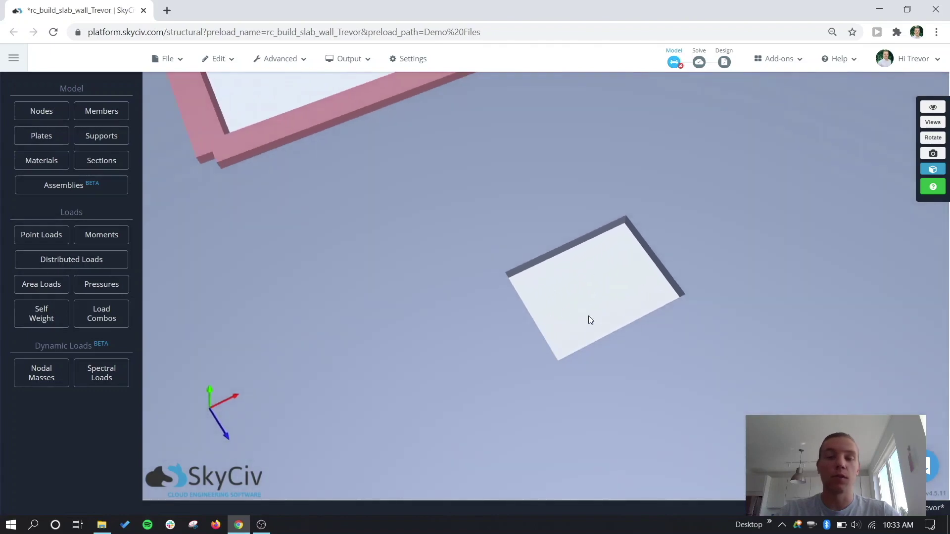
{"action": "scroll", "coordinate": [611, 294], "scroll_direction": "down", "scroll_amount": 6}
{"action": "left_click_drag", "start_coordinate": [512, 340], "coordinate": [409, 366]}
{"action": "scroll", "coordinate": [573, 286], "scroll_direction": "down", "scroll_amount": 3}
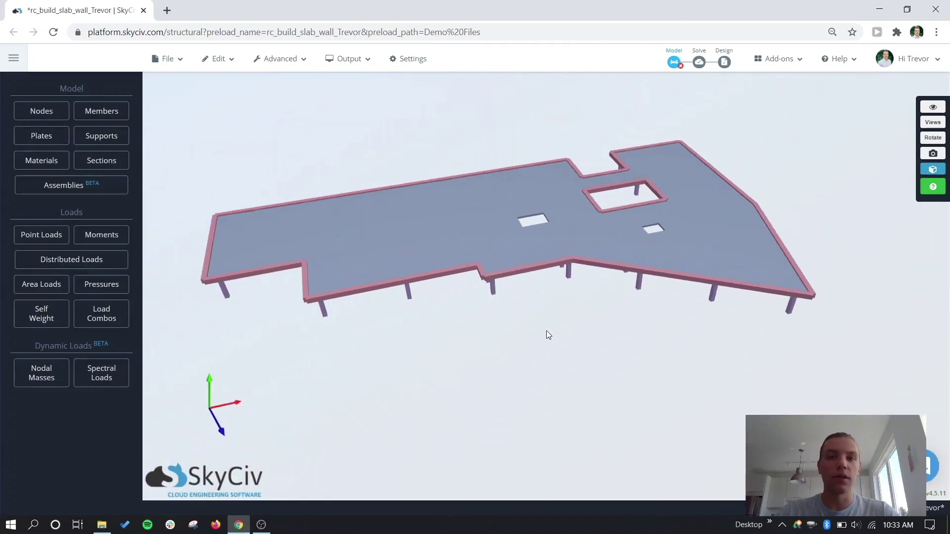
{"action": "left_click", "coordinate": [933, 169]}
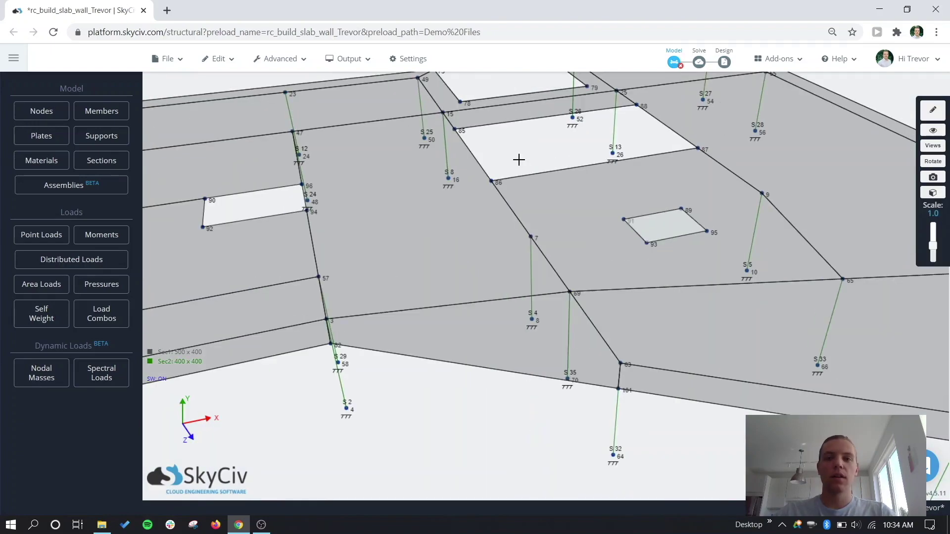
Rotate the wireframe model and clear the plate 10 selection.
{"action": "scroll", "coordinate": [518, 159], "scroll_direction": "down", "scroll_amount": 6}
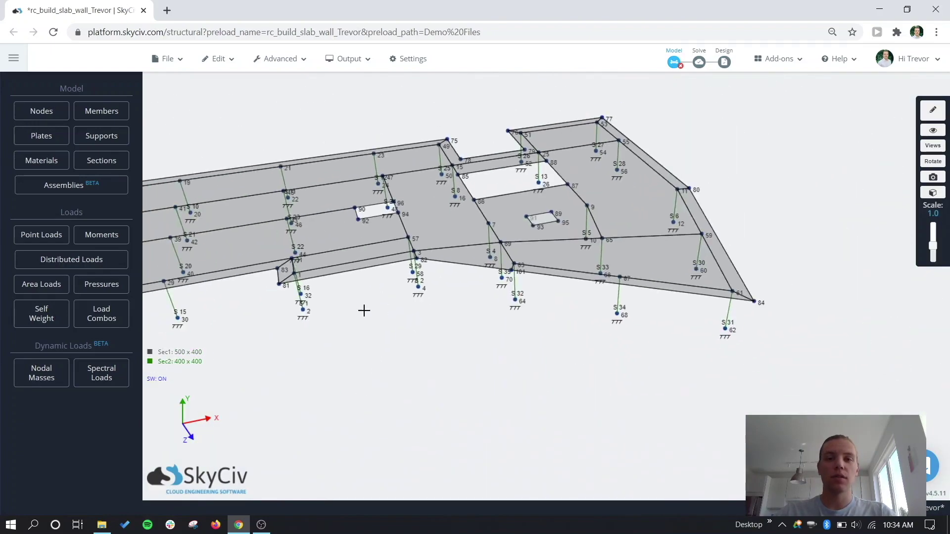
{"action": "mouse_move", "coordinate": [528, 323]}
{"action": "left_mouse_down"}
{"action": "mouse_move", "coordinate": [440, 346]}
{"action": "mouse_move", "coordinate": [530, 322]}
{"action": "left_mouse_up"}
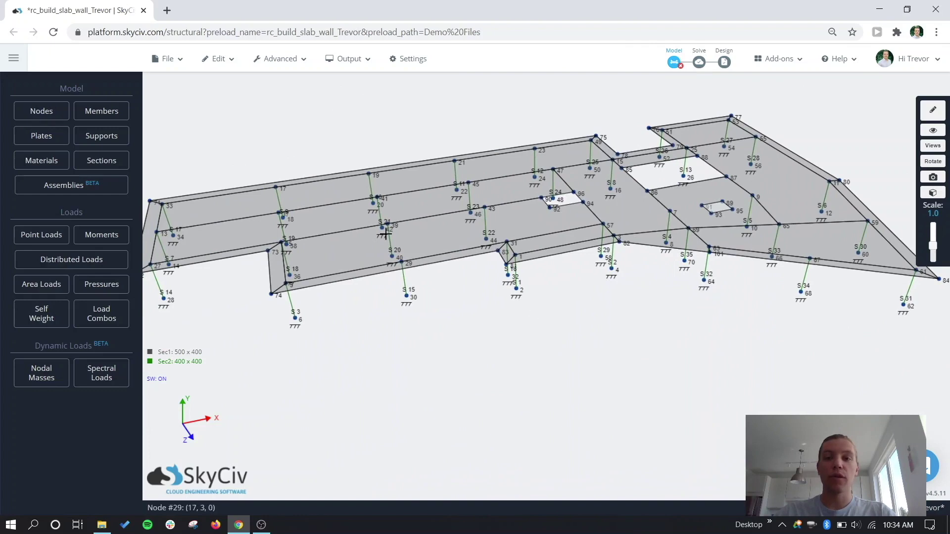
{"action": "left_click", "coordinate": [354, 248]}
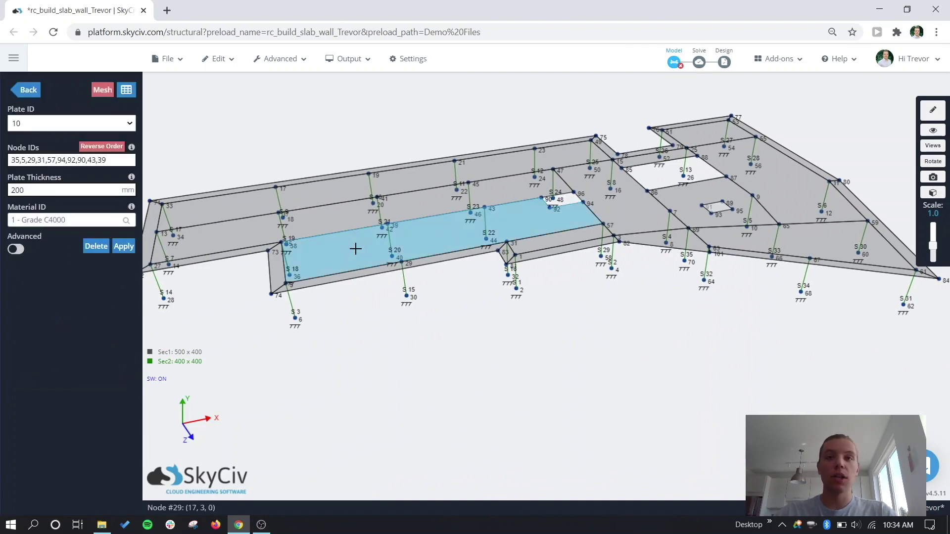
{"action": "left_click", "coordinate": [335, 124]}
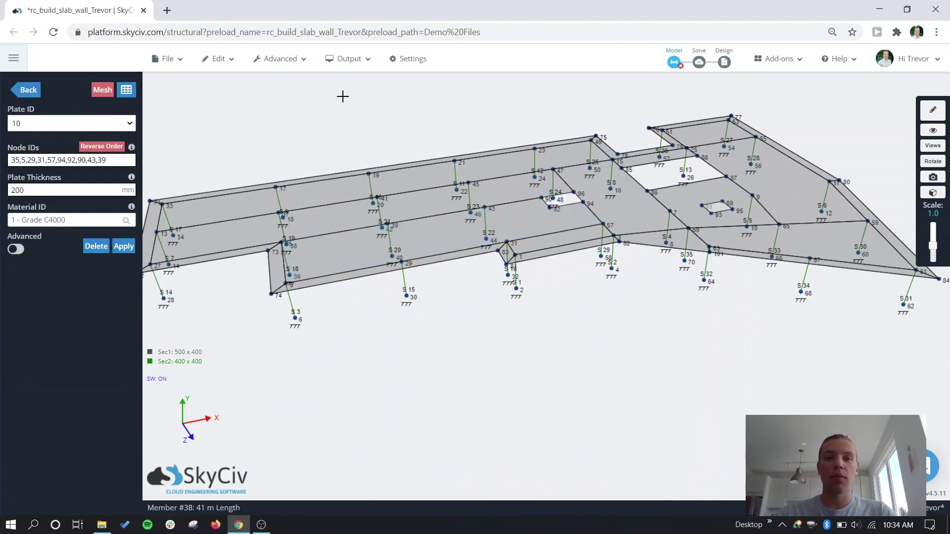
Open the Plate Mesher from Advanced > Plates with Plate IDs set to all.
{"action": "left_click", "coordinate": [278, 70]}
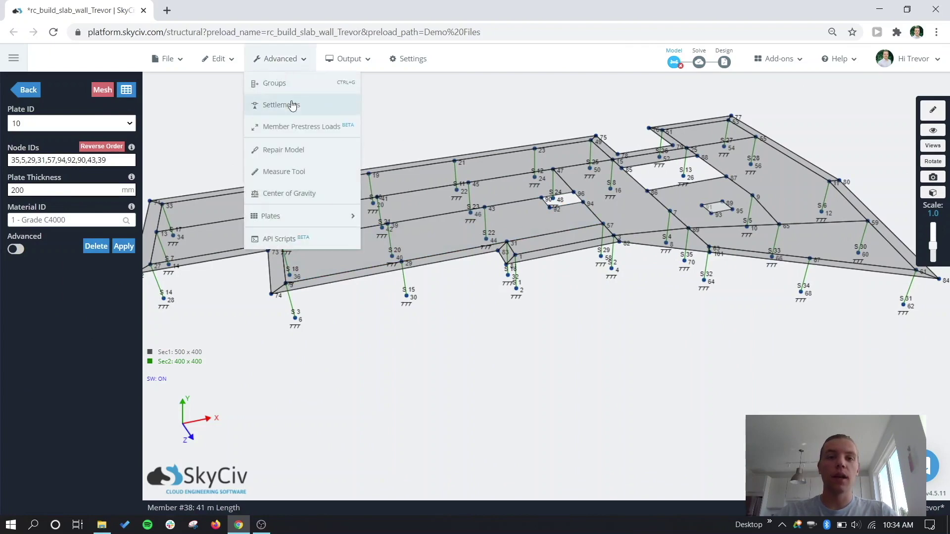
{"action": "mouse_move", "coordinate": [323, 225]}
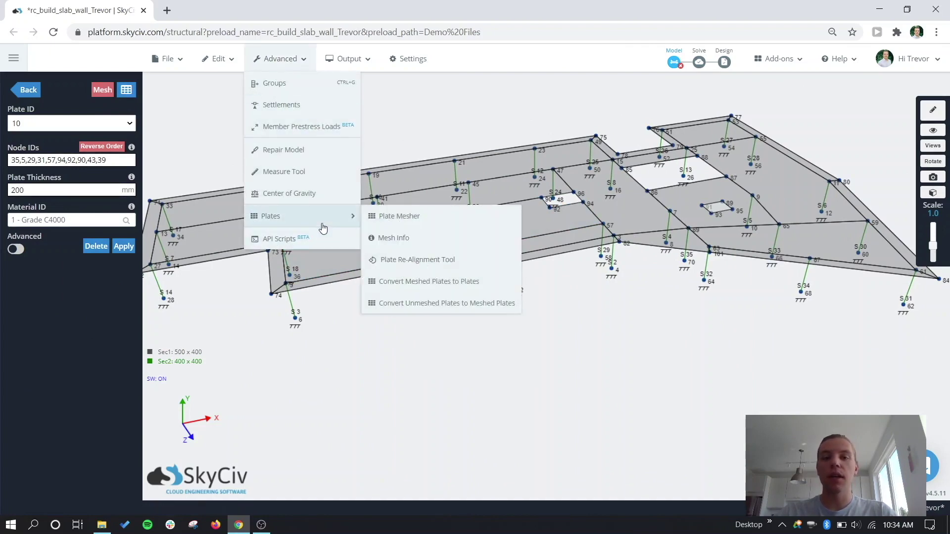
{"action": "left_click", "coordinate": [397, 218]}
{"action": "left_click_drag", "start_coordinate": [258, 97], "coordinate": [307, 121]}
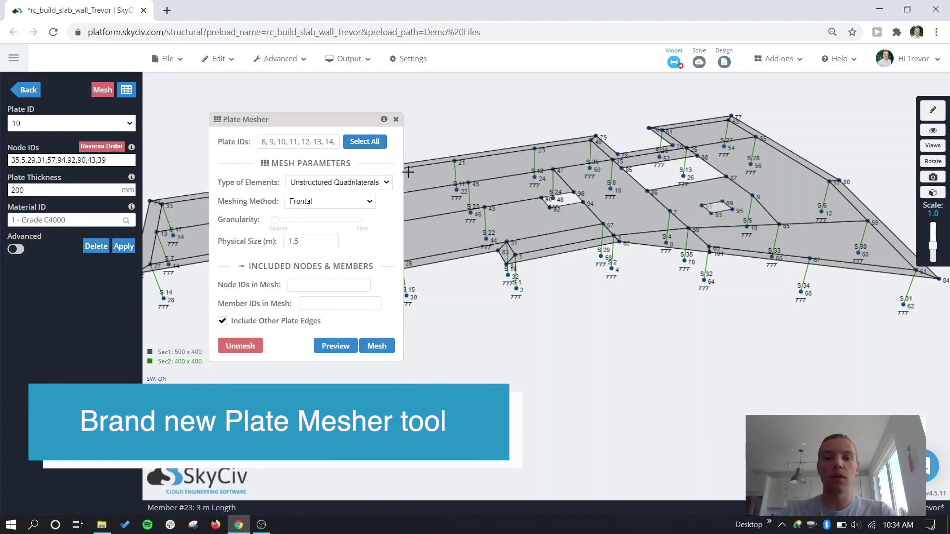
{"action": "left_click", "coordinate": [361, 149]}
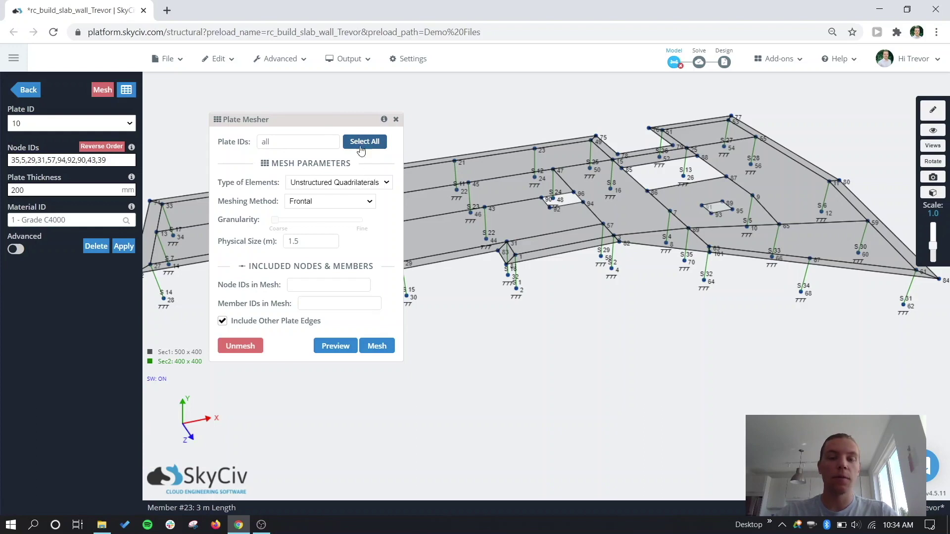
Set element type to Unstructured Quadrilaterals, clear Physical Size, and raise Granularity to about one-third.
{"action": "left_click", "coordinate": [348, 188]}
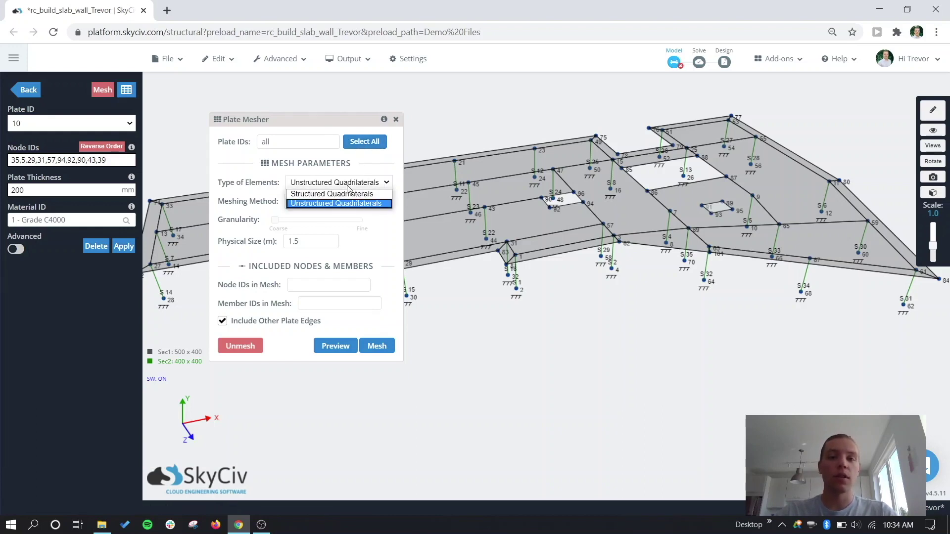
{"action": "left_click", "coordinate": [349, 193]}
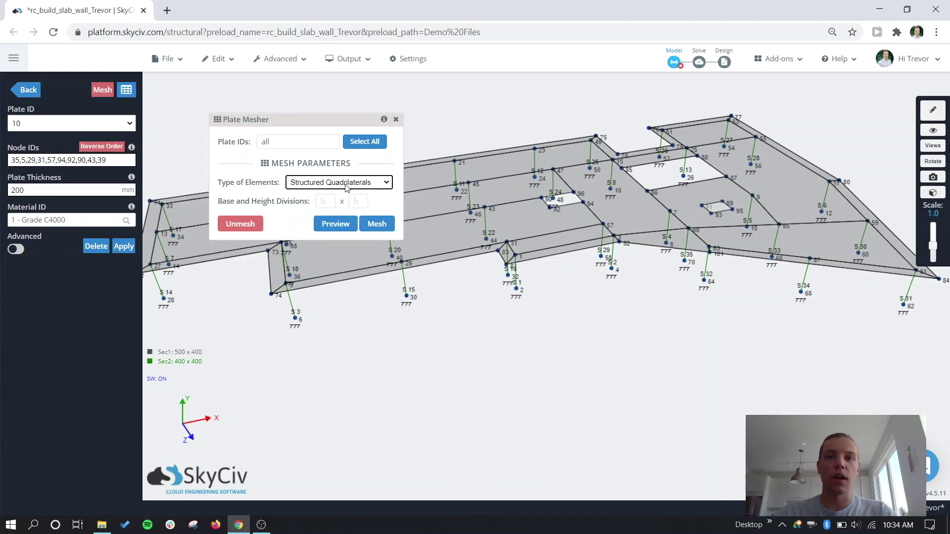
{"action": "left_click", "coordinate": [345, 186]}
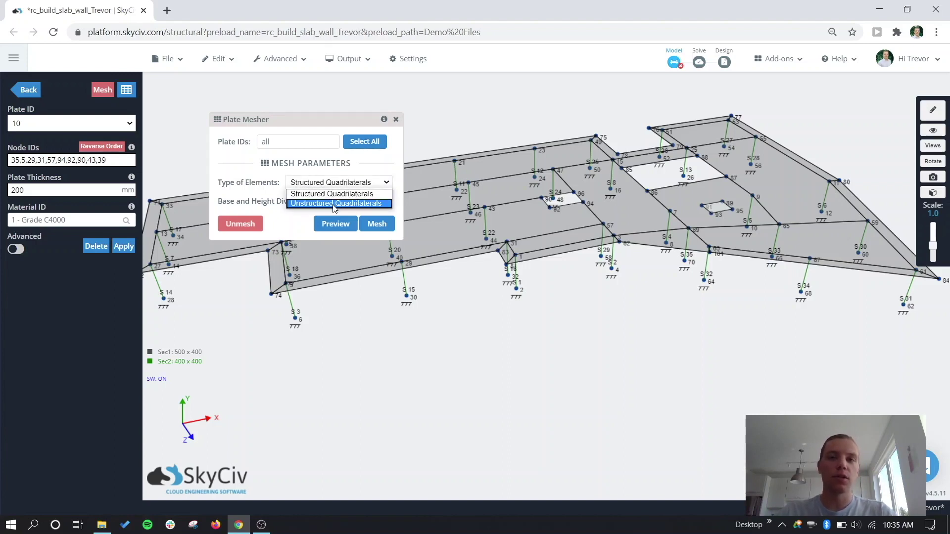
{"action": "left_click", "coordinate": [334, 204]}
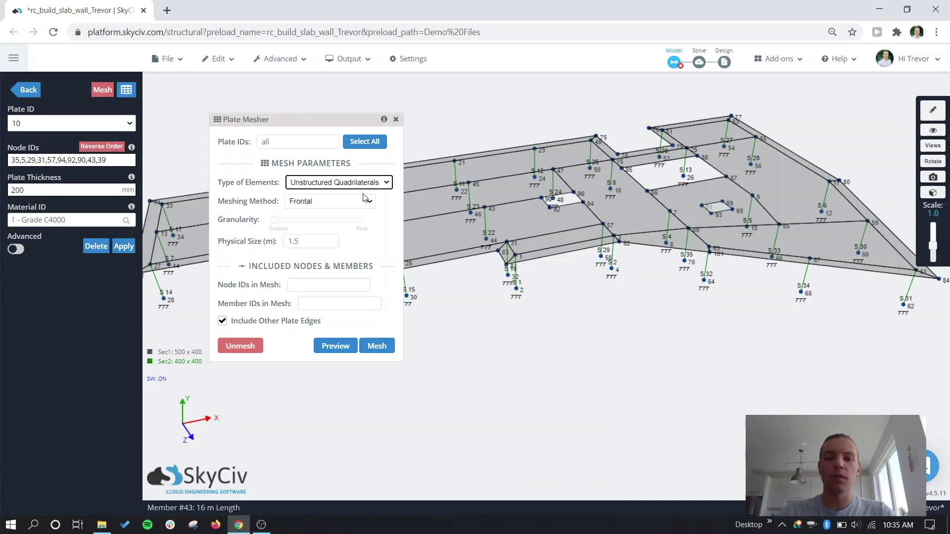
{"action": "triple_click", "coordinate": [299, 242]}
{"action": "key", "text": "BackSpace"}
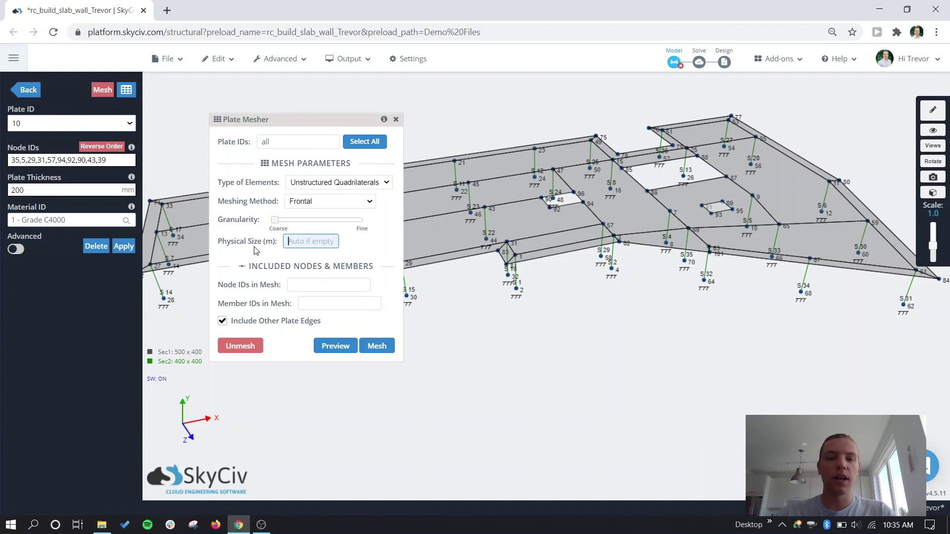
{"action": "left_click_drag", "start_coordinate": [278, 221], "coordinate": [310, 221]}
Preview the generated mesh and zoom in on plate 10 to inspect its elements.
{"action": "left_click", "coordinate": [336, 346]}
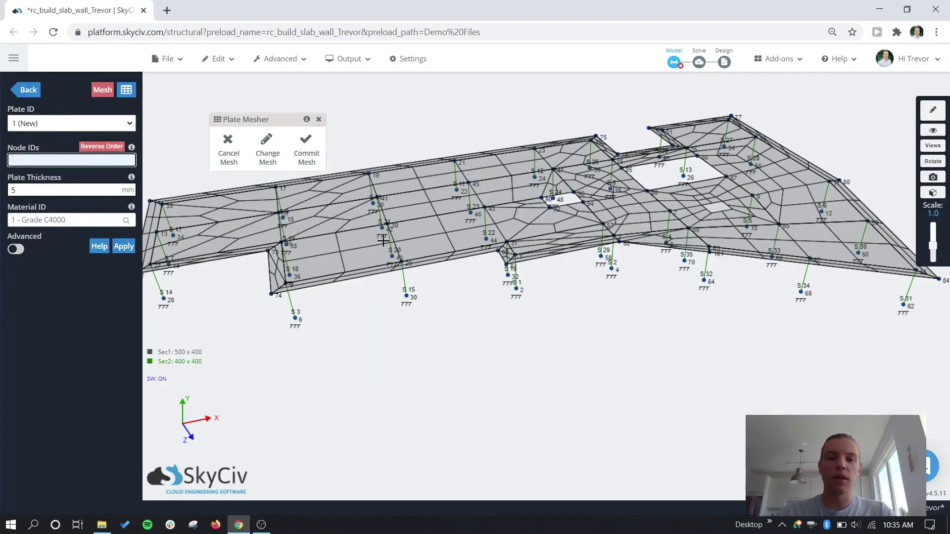
{"action": "scroll", "coordinate": [384, 241], "scroll_direction": "up", "scroll_amount": 2}
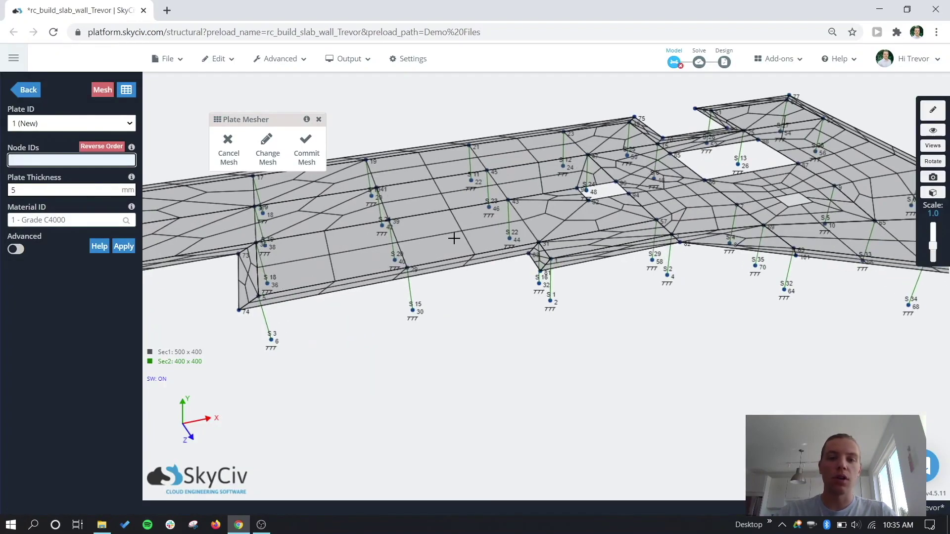
{"action": "left_click", "coordinate": [431, 225]}
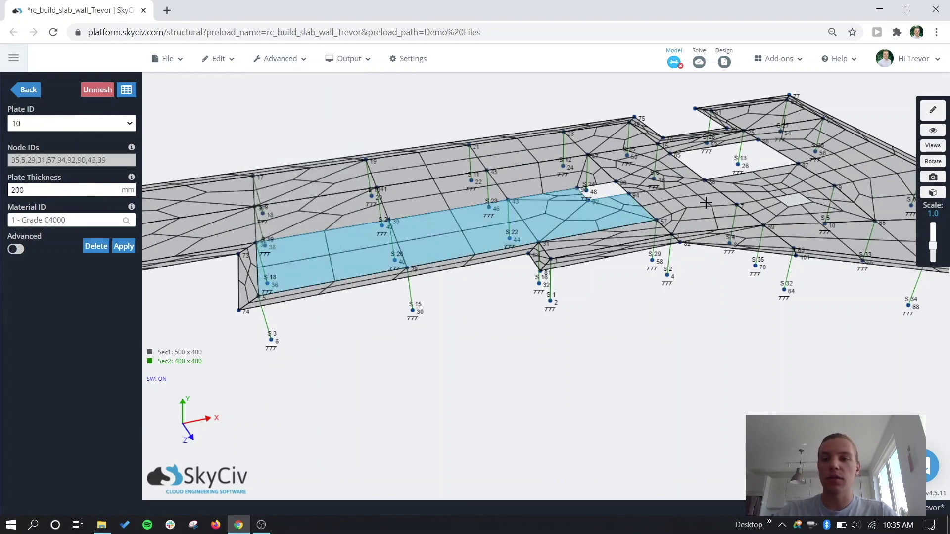
{"action": "scroll", "coordinate": [614, 242], "scroll_direction": "up", "scroll_amount": 3}
{"action": "scroll", "coordinate": [594, 245], "scroll_direction": "down", "scroll_amount": 3}
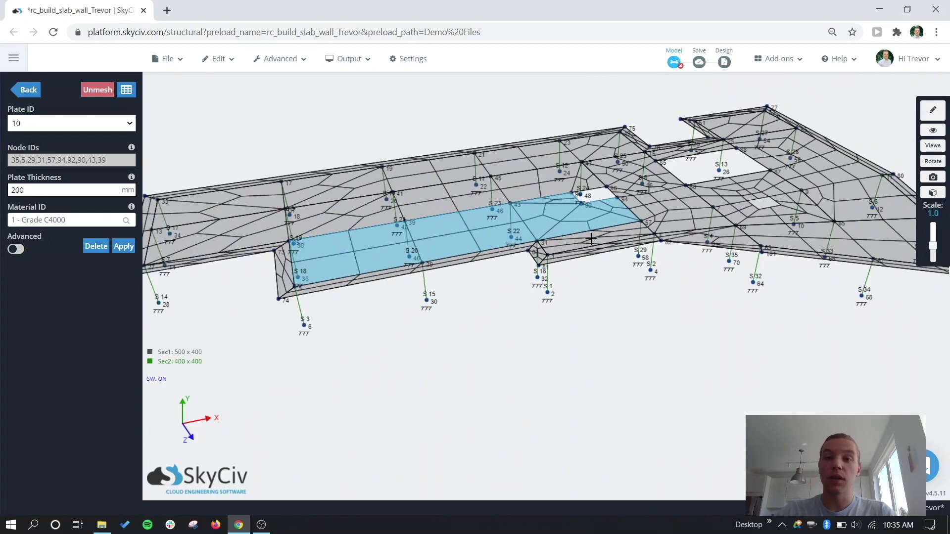
{"action": "scroll", "coordinate": [591, 238], "scroll_direction": "down", "scroll_amount": 1}
Unmesh all plates using the Plate Mesher.
{"action": "mouse_move", "coordinate": [289, 63]}
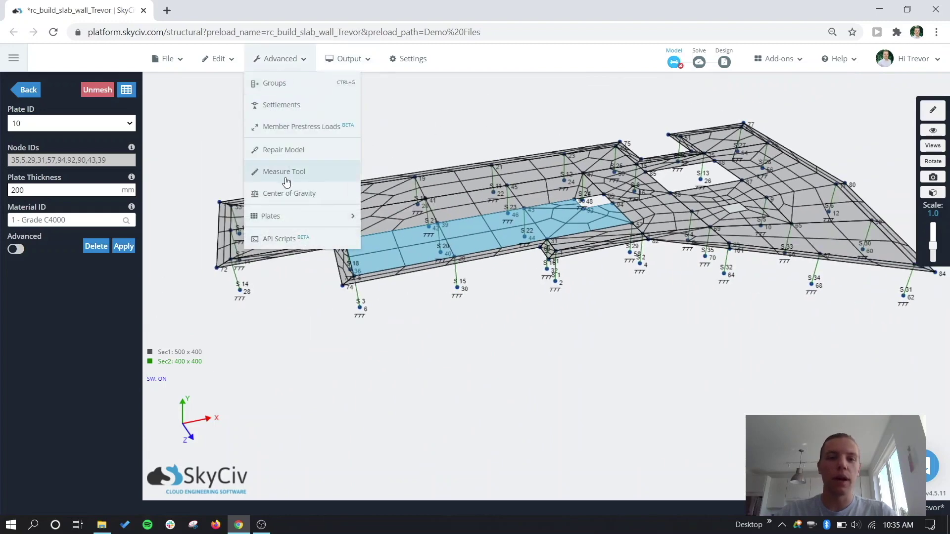
{"action": "mouse_move", "coordinate": [276, 216]}
{"action": "left_click", "coordinate": [401, 211]}
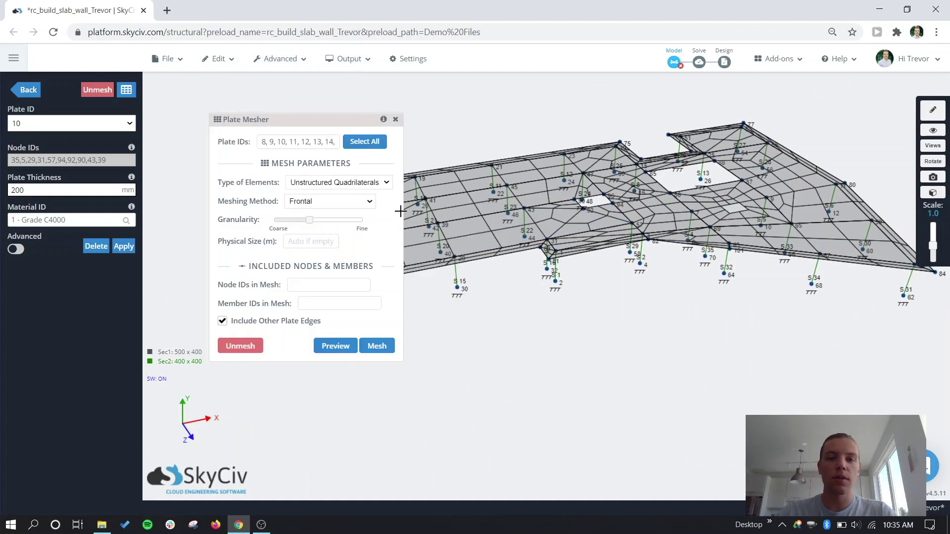
{"action": "left_click", "coordinate": [359, 144]}
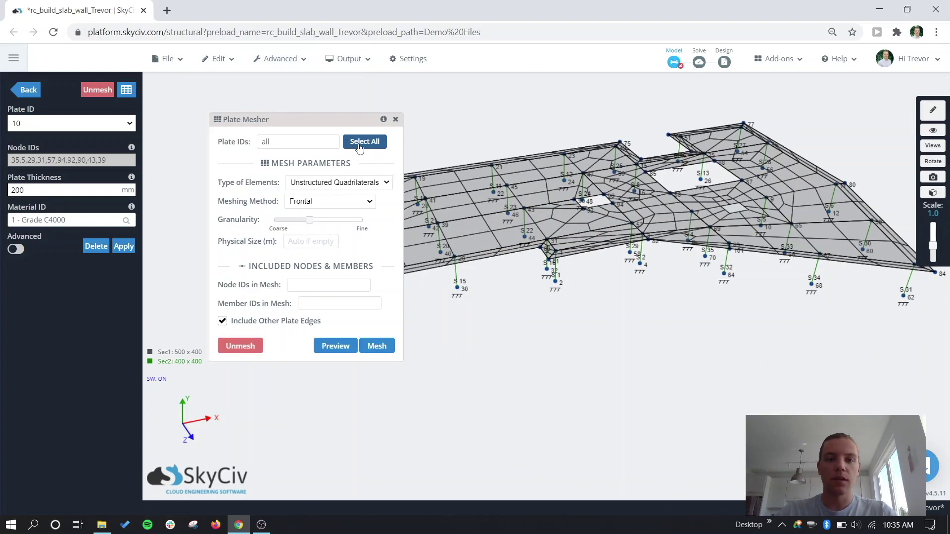
{"action": "left_click", "coordinate": [230, 347]}
Reopen the Plate Mesher, enter a 1.5 m physical size, and preview the mesh.
{"action": "mouse_move", "coordinate": [281, 59]}
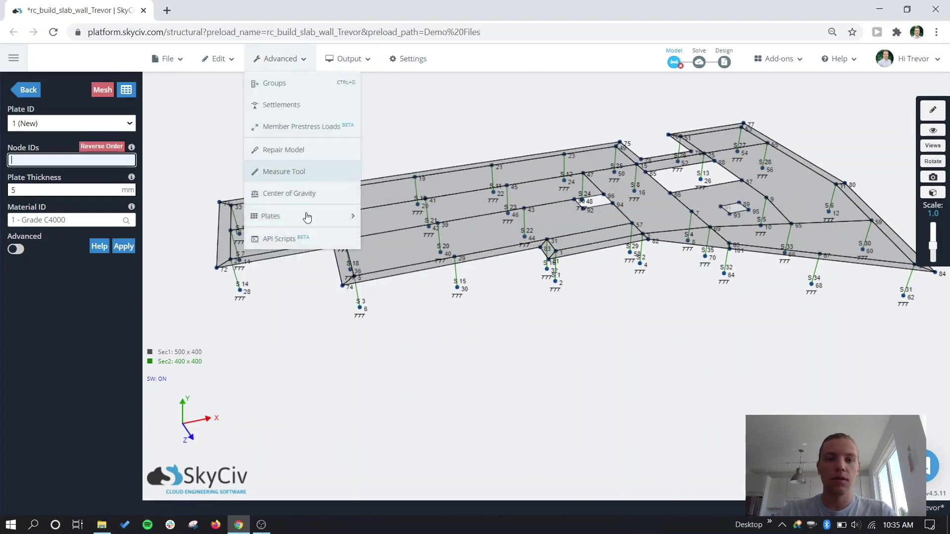
{"action": "mouse_move", "coordinate": [297, 216]}
{"action": "left_click", "coordinate": [404, 213]}
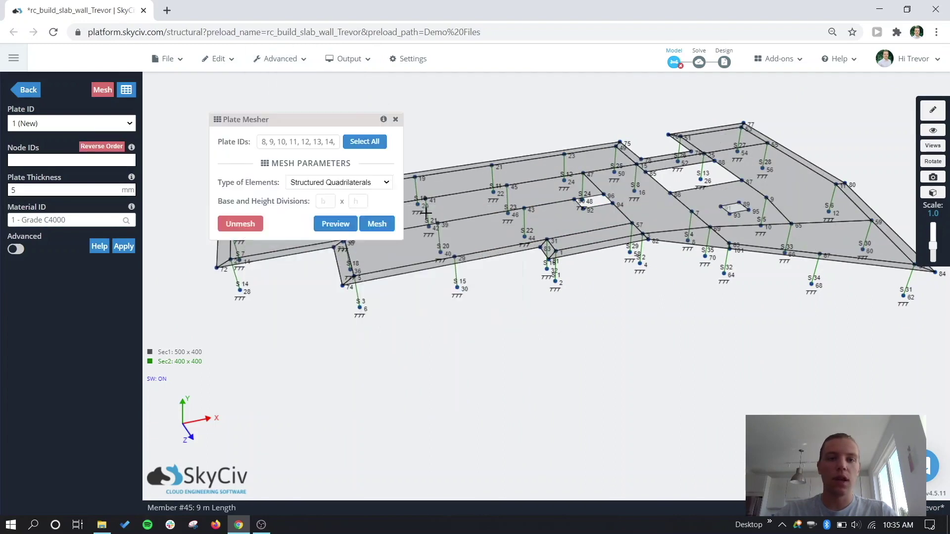
{"action": "left_click_drag", "start_coordinate": [297, 120], "coordinate": [292, 79]}
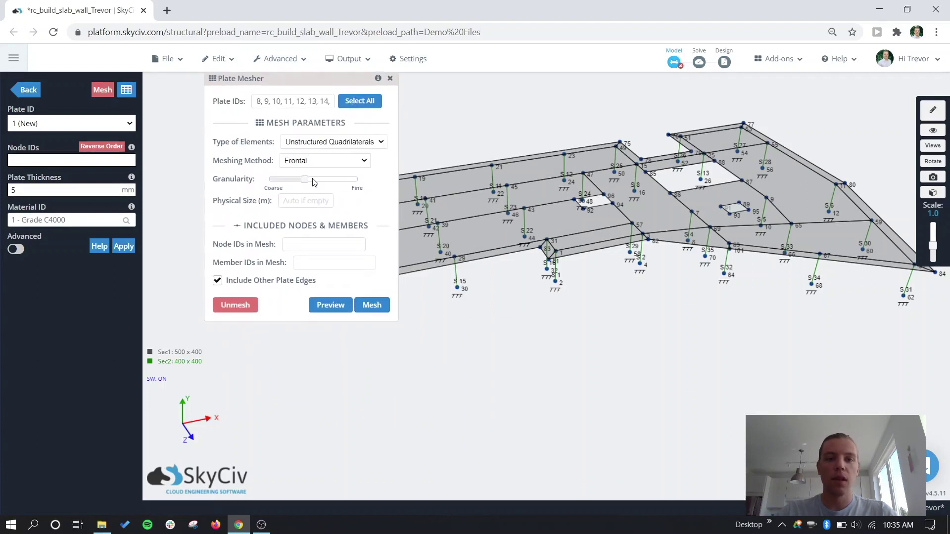
{"action": "left_click", "coordinate": [302, 201]}
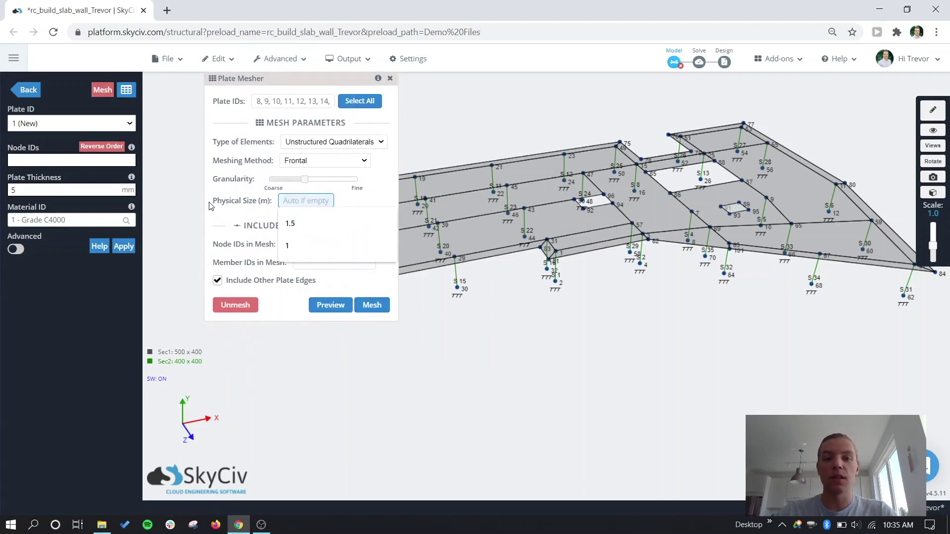
{"action": "left_click_drag", "start_coordinate": [211, 206], "coordinate": [267, 207]}
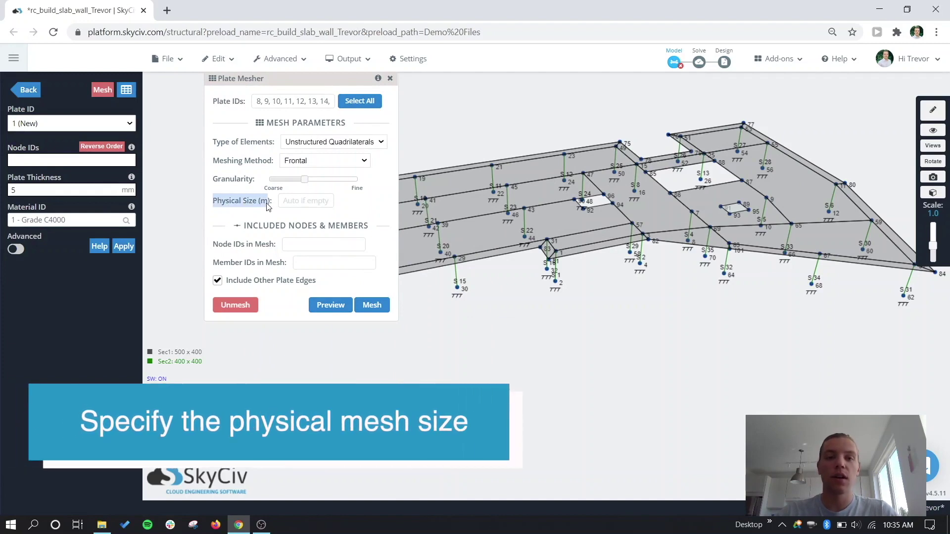
{"action": "left_click", "coordinate": [311, 200]}
{"action": "type", "text": "1.5"}
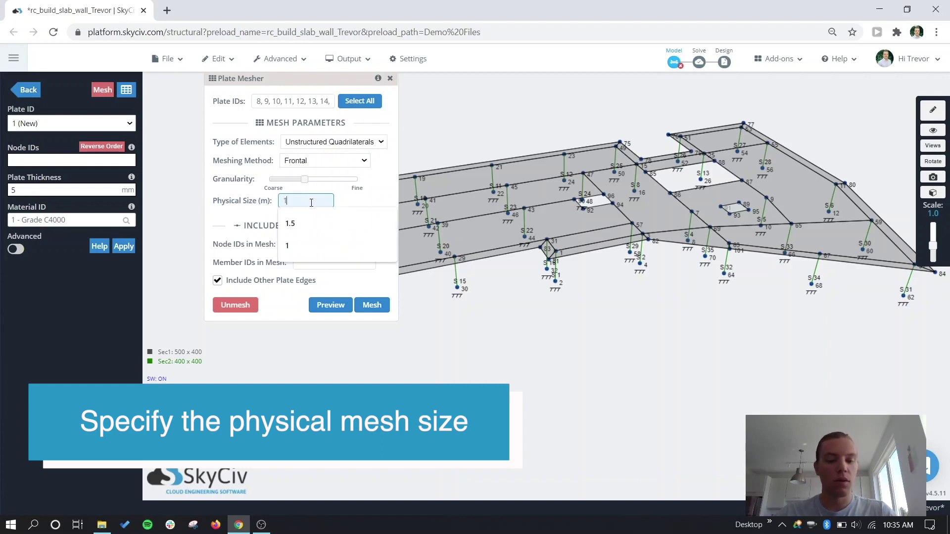
{"action": "left_click", "coordinate": [330, 305]}
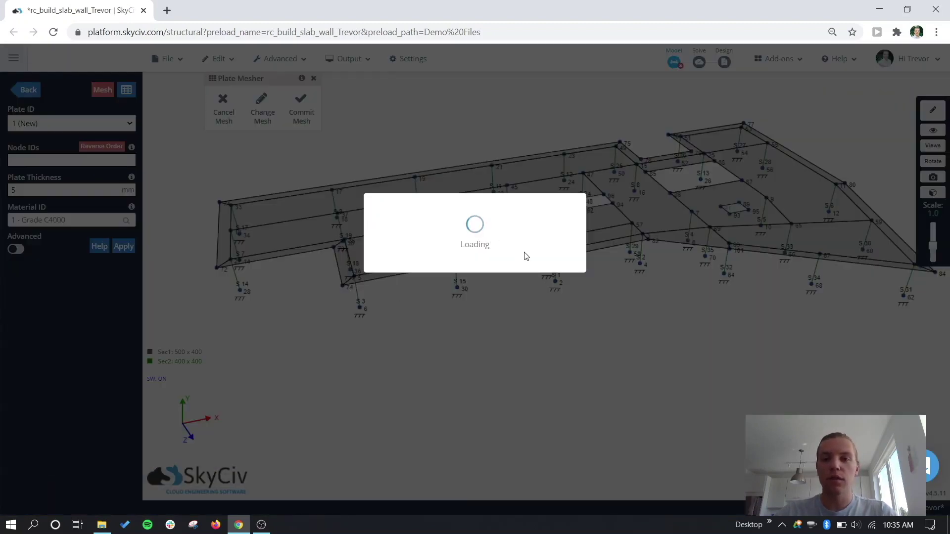
Zoom and pan to the plate around the hole and commit the 1.5 m mesh.
{"action": "scroll", "coordinate": [383, 243], "scroll_direction": "up", "scroll_amount": 5}
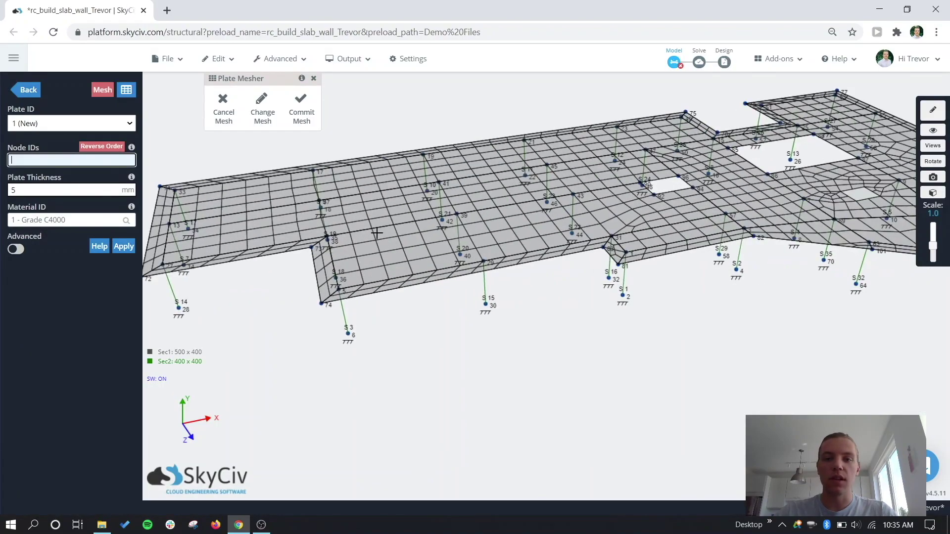
{"action": "left_click_drag", "start_coordinate": [527, 221], "coordinate": [371, 215]}
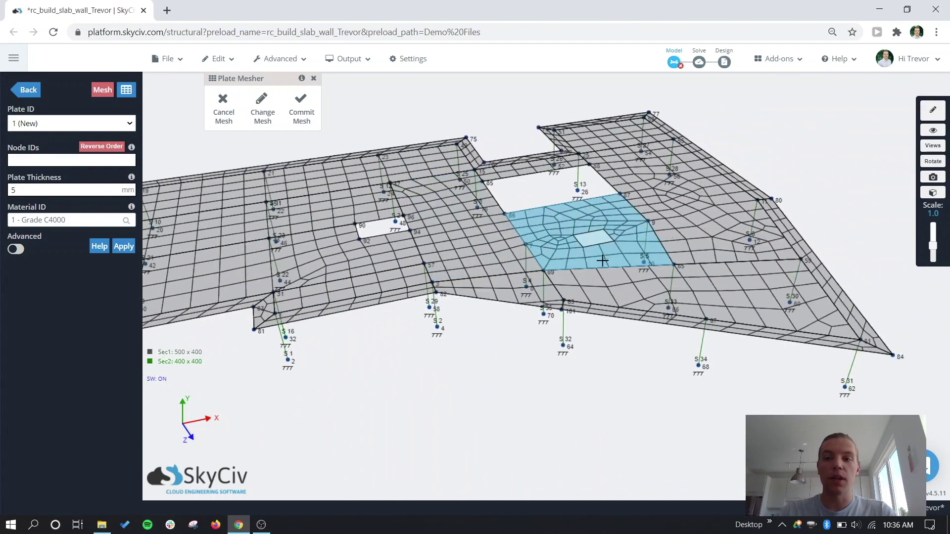
{"action": "scroll", "coordinate": [596, 241], "scroll_direction": "up", "scroll_amount": 2}
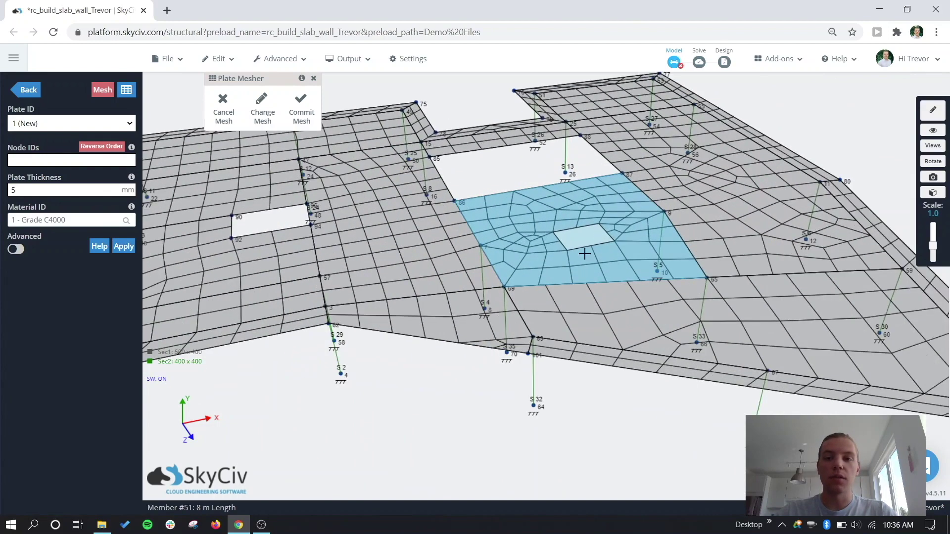
{"action": "scroll", "coordinate": [596, 242], "scroll_direction": "up", "scroll_amount": 2}
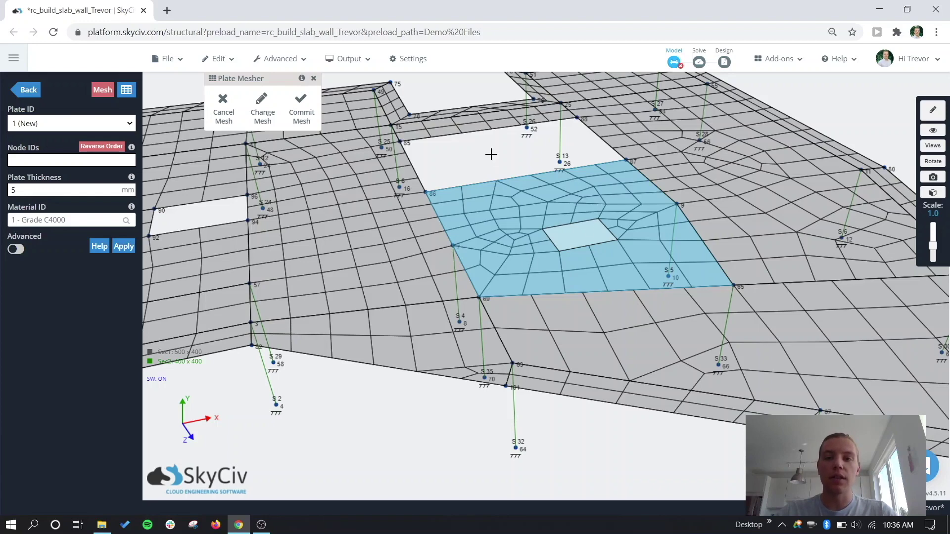
{"action": "key", "text": "Escape"}
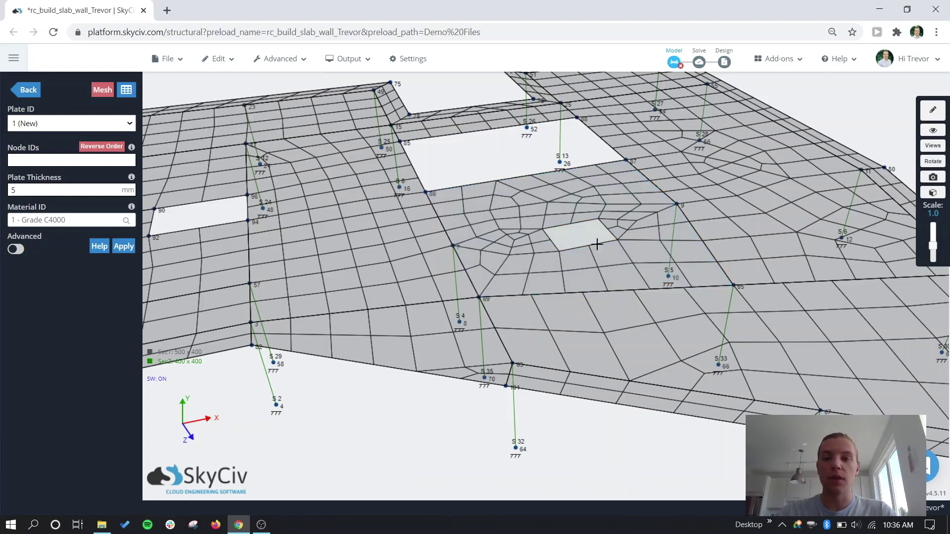
{"action": "left_click", "coordinate": [280, 58]}
Review the 1.5 m unstructured quad settings in the Plate Mesher, then close it.
{"action": "mouse_move", "coordinate": [297, 216]}
{"action": "left_click", "coordinate": [404, 224]}
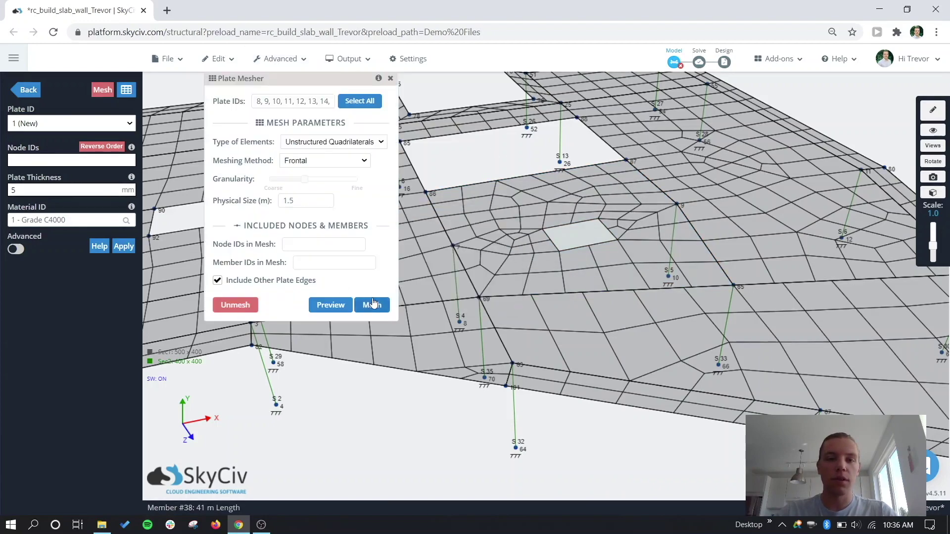
{"action": "left_click", "coordinate": [390, 80]}
Orbit the slab to inspect the mesh edge-on, then return to the main model menu.
{"action": "scroll", "coordinate": [587, 185], "scroll_direction": "down", "scroll_amount": 3}
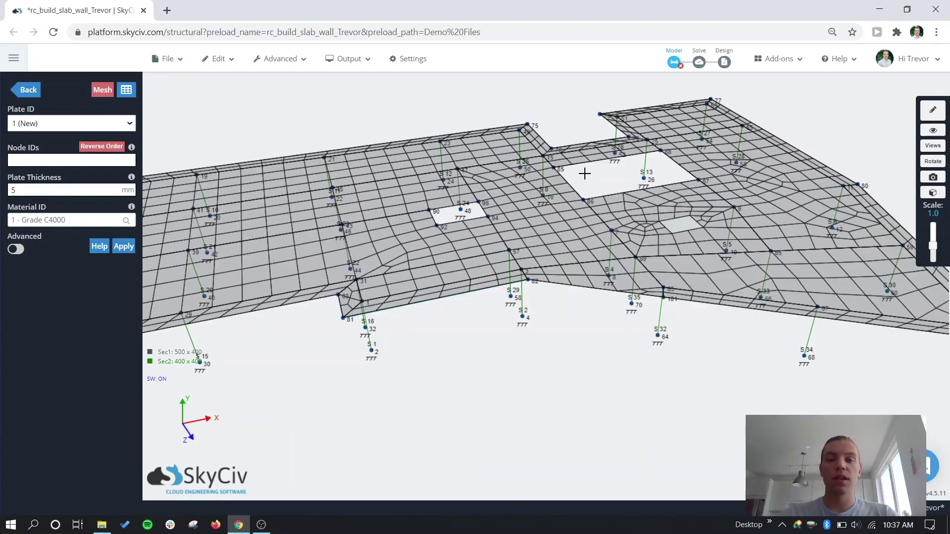
{"action": "scroll", "coordinate": [433, 343], "scroll_direction": "down", "scroll_amount": 2}
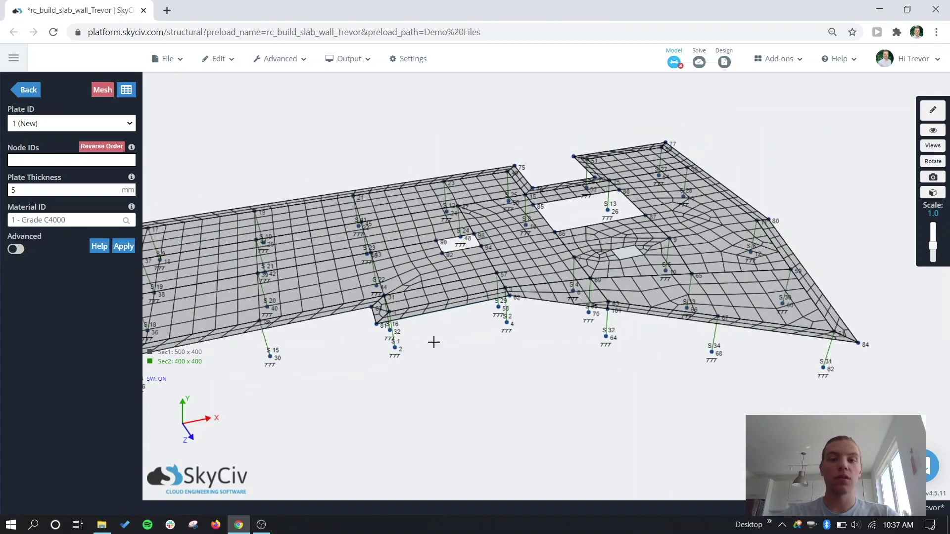
{"action": "left_click_drag", "start_coordinate": [415, 370], "coordinate": [502, 339]}
{"action": "scroll", "coordinate": [718, 232], "scroll_direction": "up", "scroll_amount": 3}
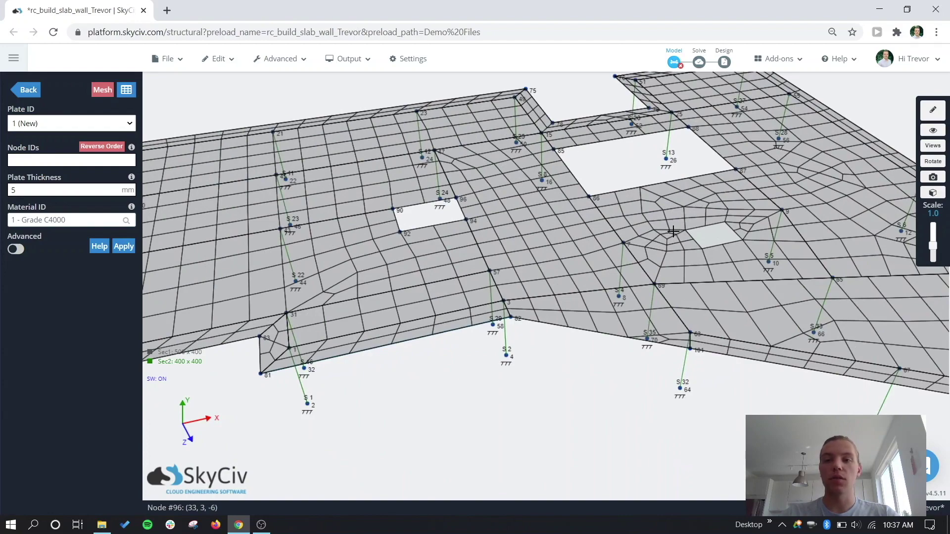
{"action": "scroll", "coordinate": [707, 240], "scroll_direction": "down", "scroll_amount": 3}
{"action": "left_click_drag", "start_coordinate": [708, 240], "coordinate": [520, 350]}
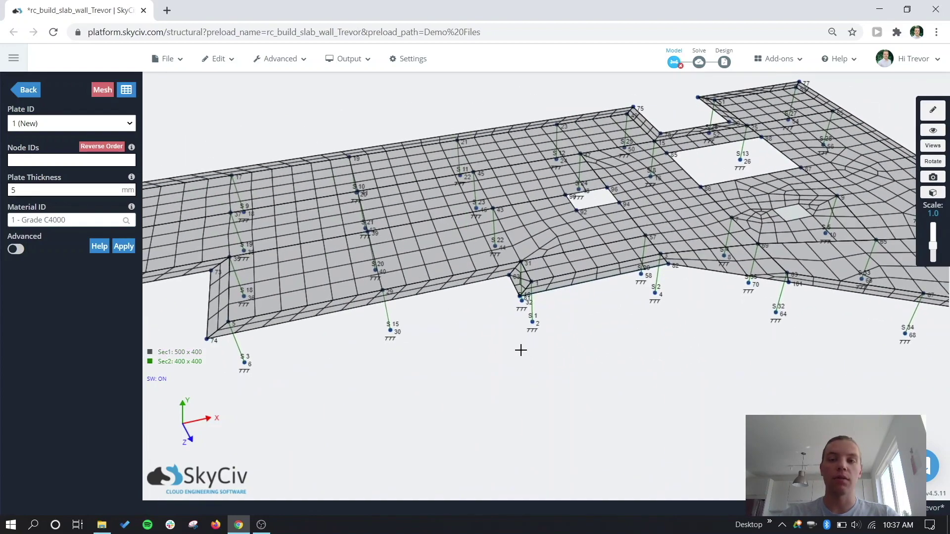
{"action": "left_click", "coordinate": [30, 91]}
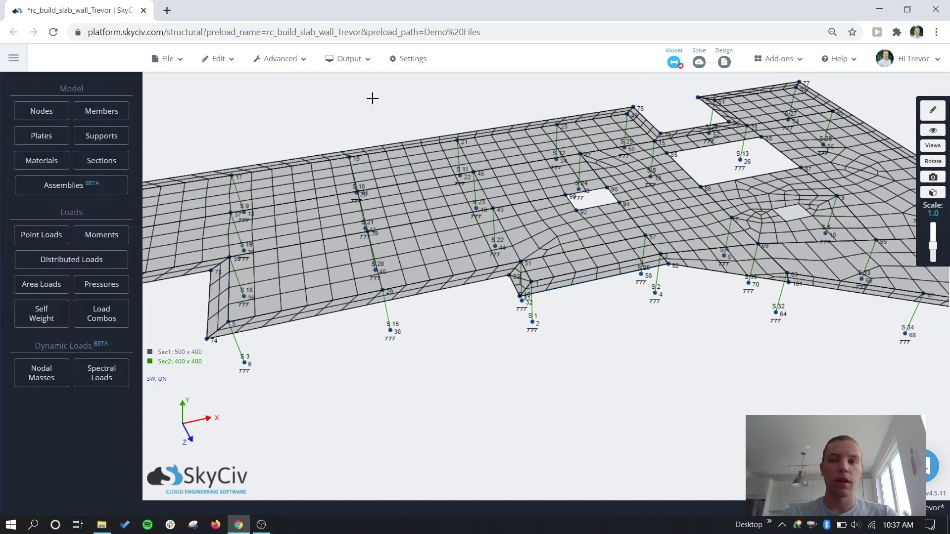
Run a Linear Static (Default) analysis, keeping Auto-Repair enabled.
{"action": "mouse_move", "coordinate": [699, 62]}
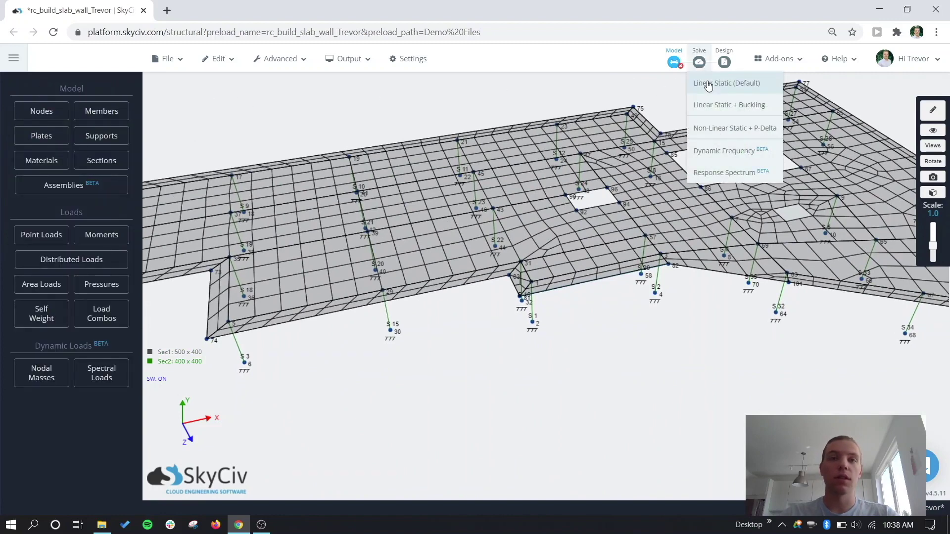
{"action": "left_click", "coordinate": [708, 84]}
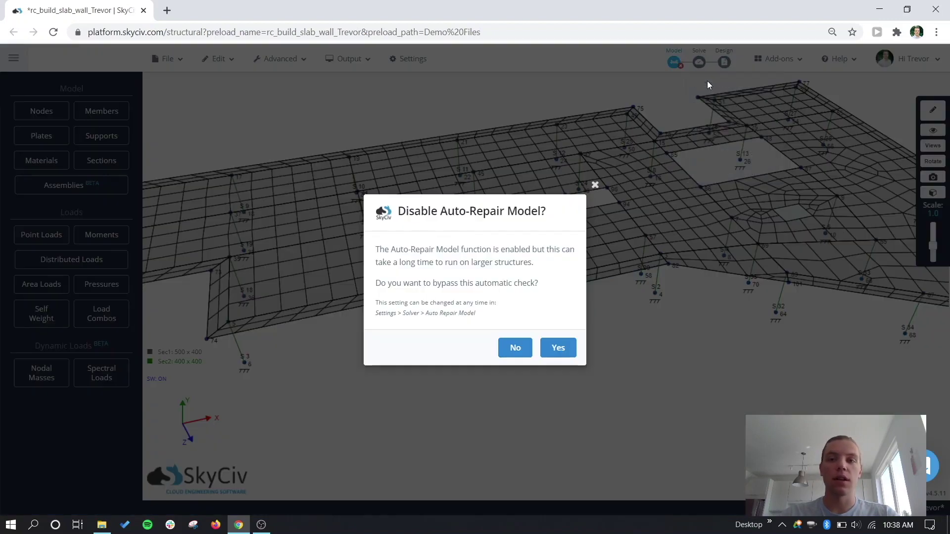
{"action": "left_click", "coordinate": [516, 347]}
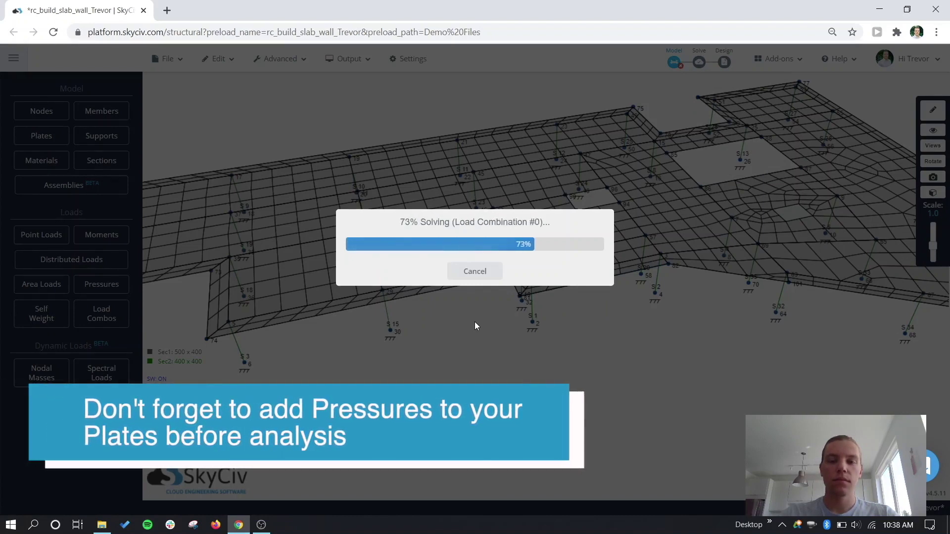
Plot the top-surface Major Principal Stress contour (3.870 to -11.567 MPa) on the slab plates.
{"action": "left_click", "coordinate": [474, 280]}
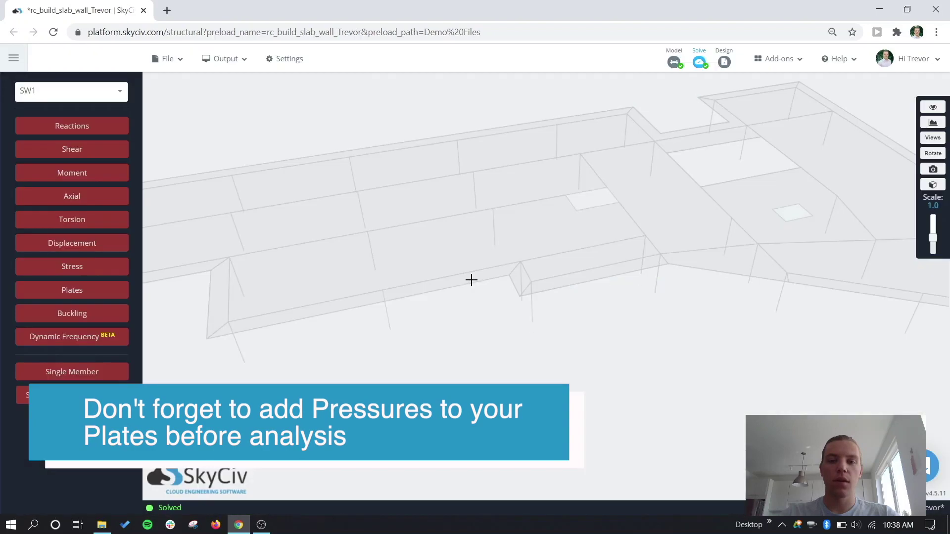
{"action": "scroll", "coordinate": [530, 382], "scroll_direction": "down", "scroll_amount": 2}
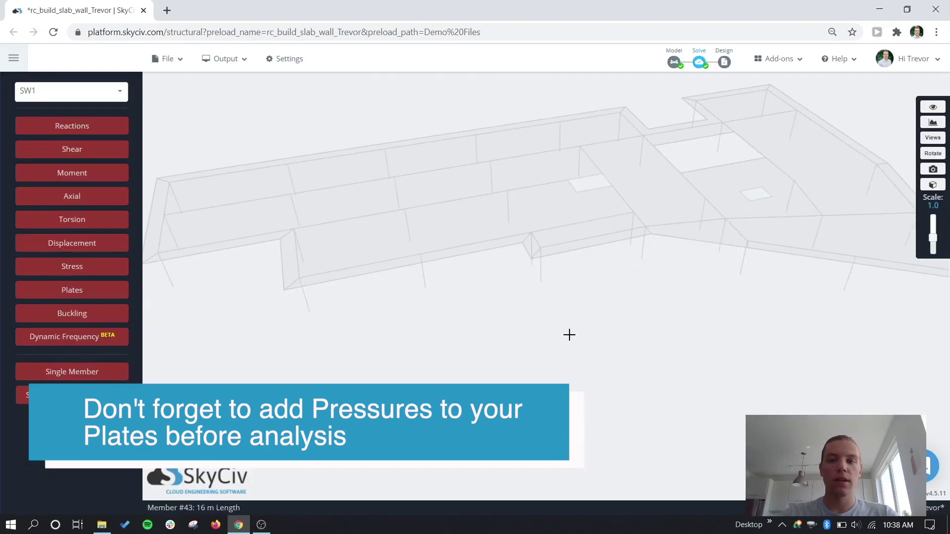
{"action": "left_click", "coordinate": [84, 292]}
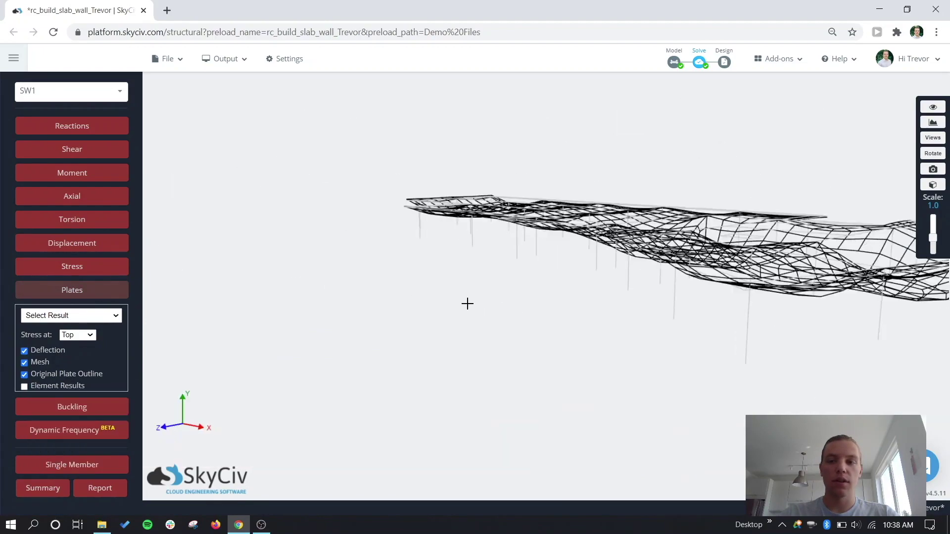
{"action": "left_click_drag", "start_coordinate": [475, 308], "coordinate": [574, 325]}
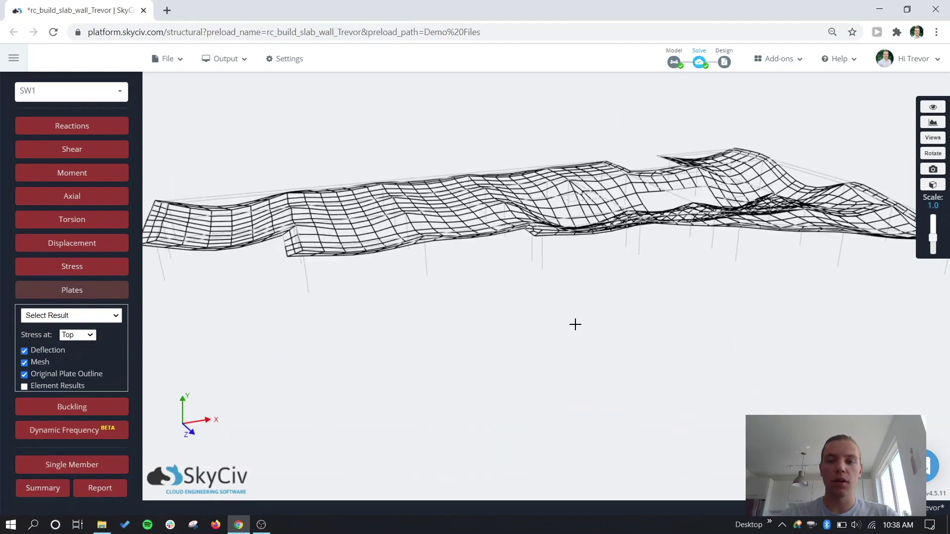
{"action": "left_click", "coordinate": [97, 315]}
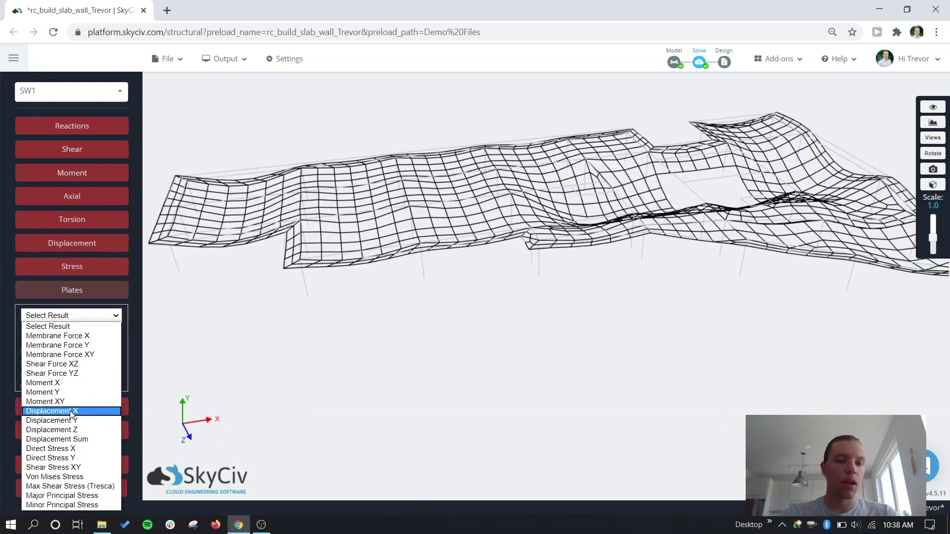
{"action": "left_click", "coordinate": [78, 495]}
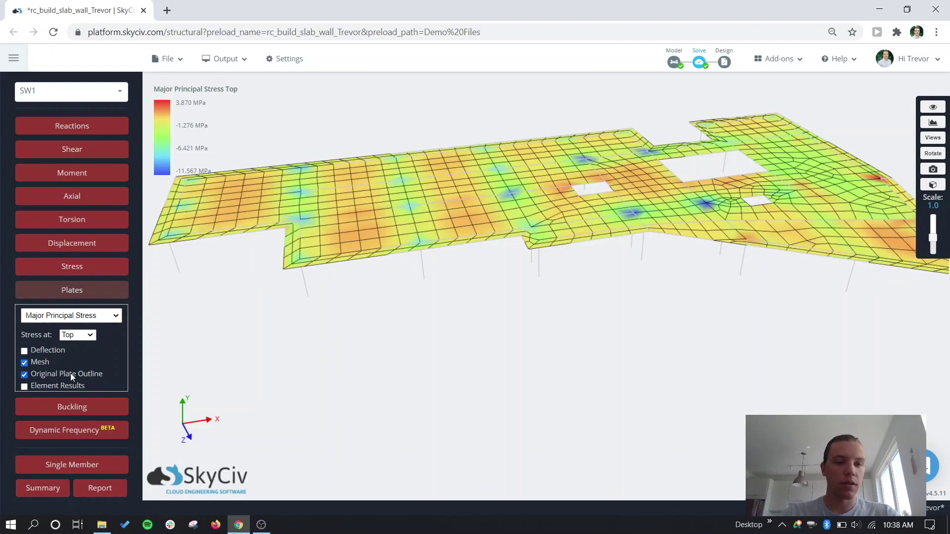
Hide the original plate outline and zoom in on the meshed stress contour.
{"action": "left_click", "coordinate": [70, 374]}
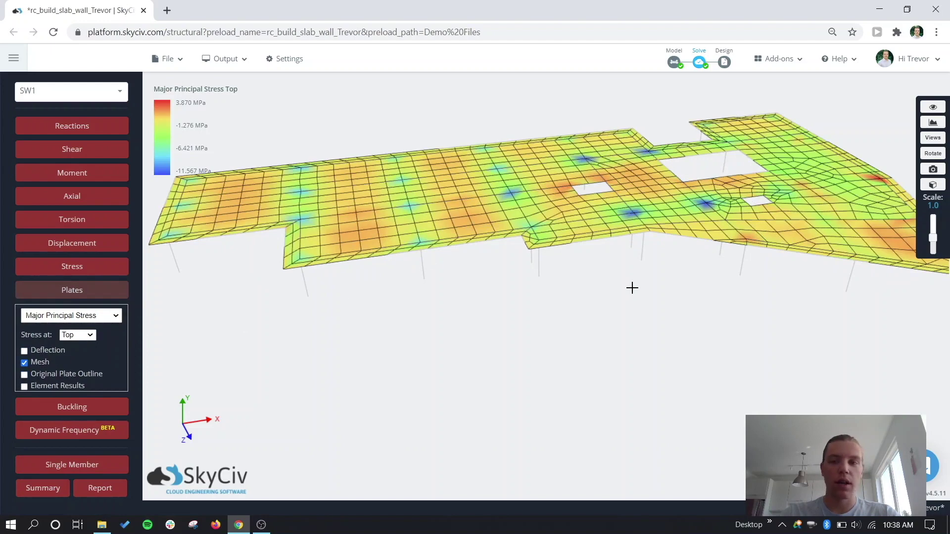
{"action": "scroll", "coordinate": [632, 286], "scroll_direction": "up", "scroll_amount": 2}
{"action": "scroll", "coordinate": [501, 365], "scroll_direction": "up", "scroll_amount": 2}
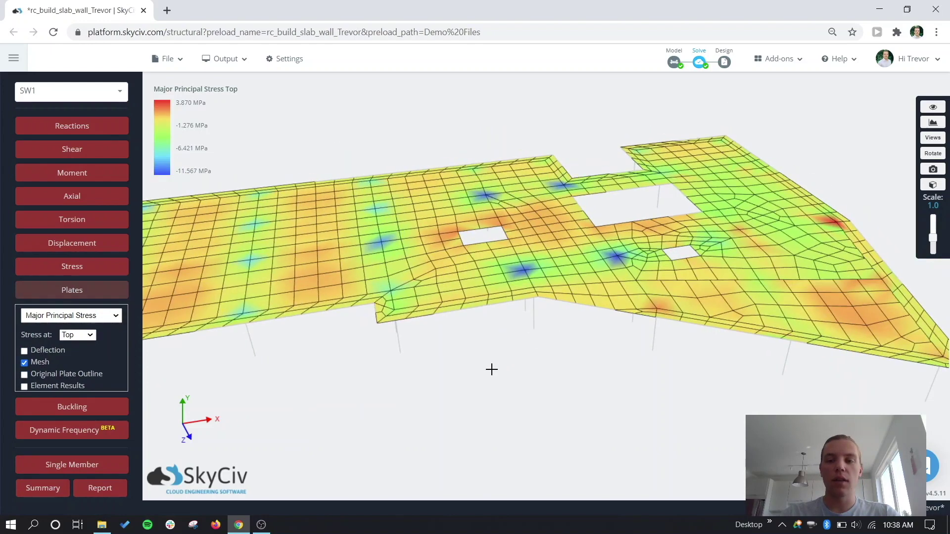
{"action": "scroll", "coordinate": [500, 161], "scroll_direction": "up", "scroll_amount": 3}
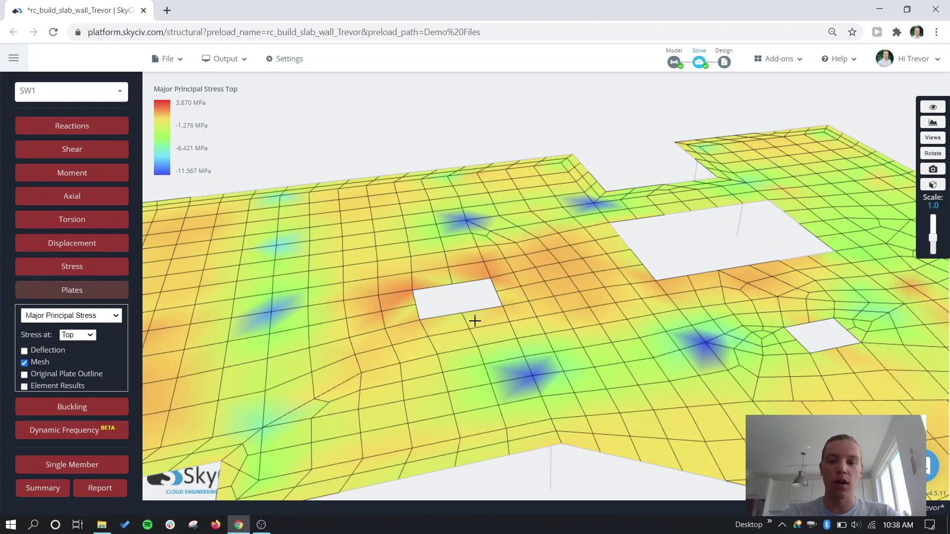
{"action": "scroll", "coordinate": [445, 263], "scroll_direction": "up", "scroll_amount": 4}
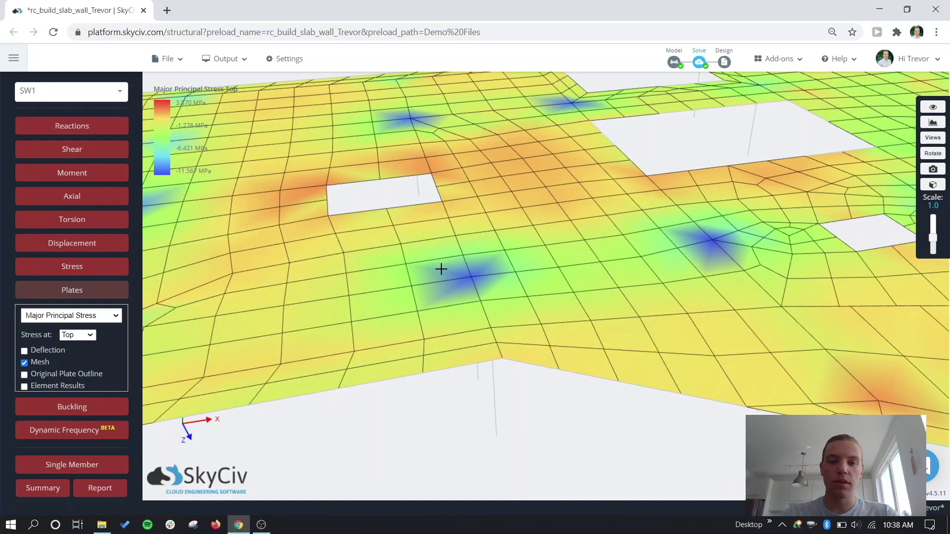
Show stress result popups for meshed elements, including element 309 on plate 12.
{"action": "left_click", "coordinate": [441, 268]}
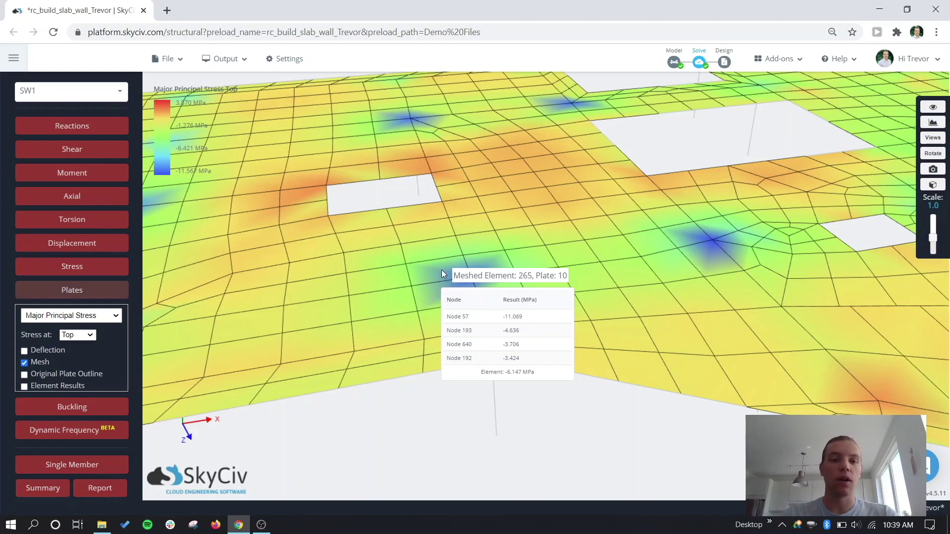
{"action": "left_click", "coordinate": [465, 225]}
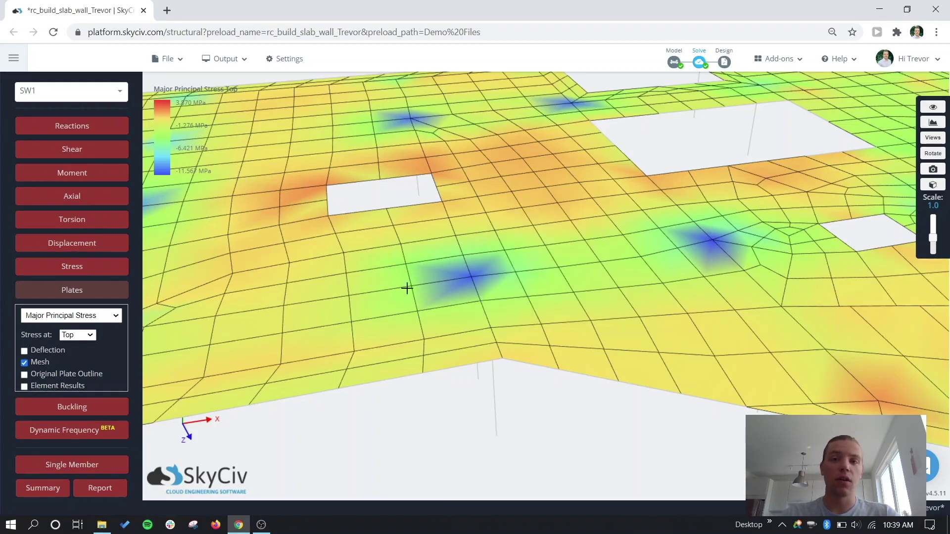
{"action": "left_click_drag", "start_coordinate": [407, 288], "coordinate": [420, 326]}
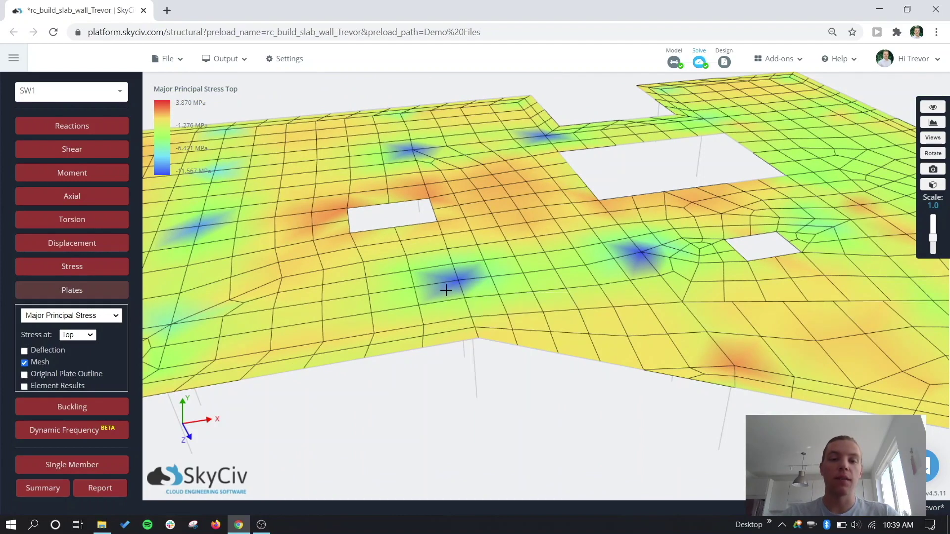
{"action": "mouse_move", "coordinate": [448, 293]}
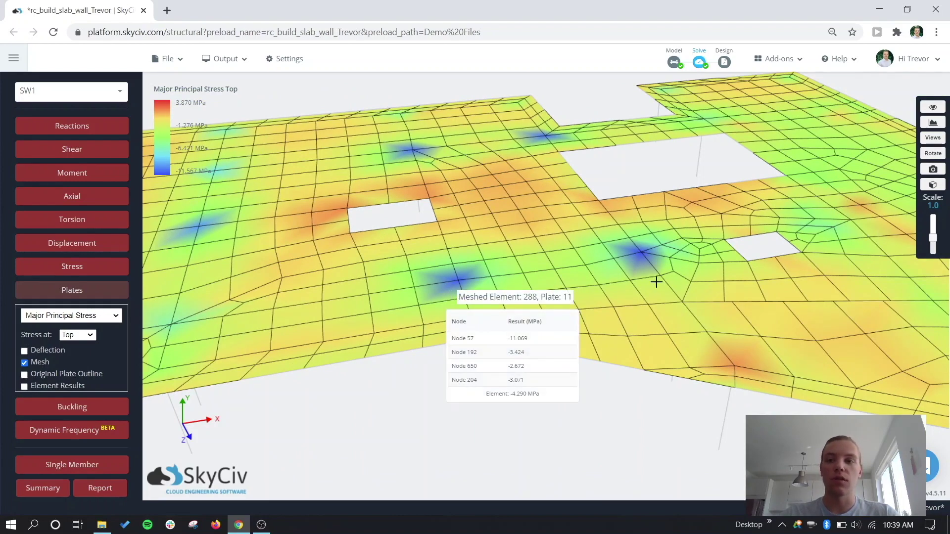
{"action": "scroll", "coordinate": [732, 260], "scroll_direction": "up", "scroll_amount": 2}
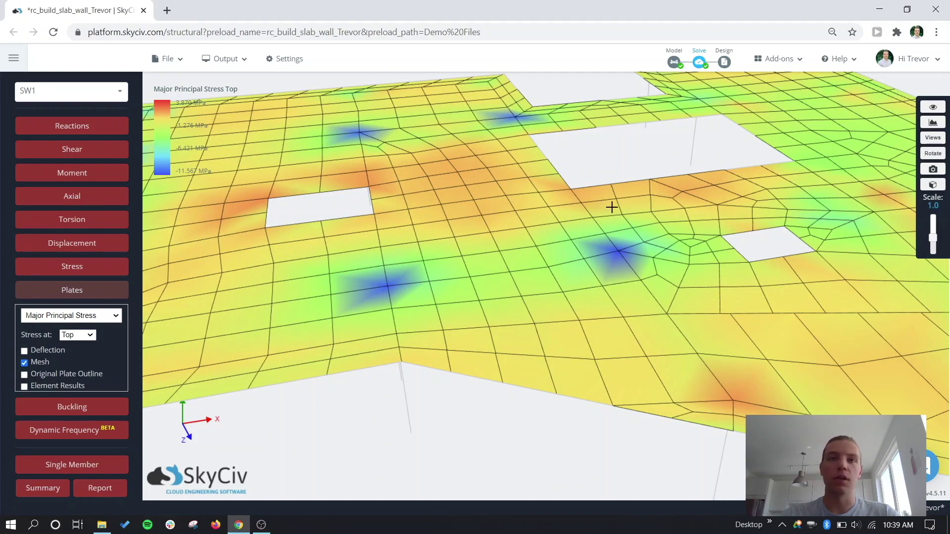
{"action": "scroll", "coordinate": [690, 247], "scroll_direction": "down", "scroll_amount": 3}
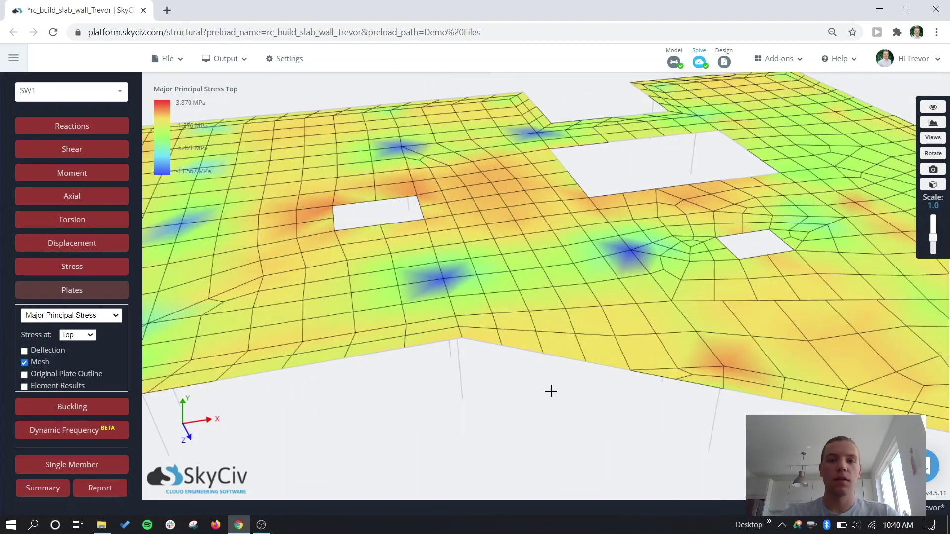